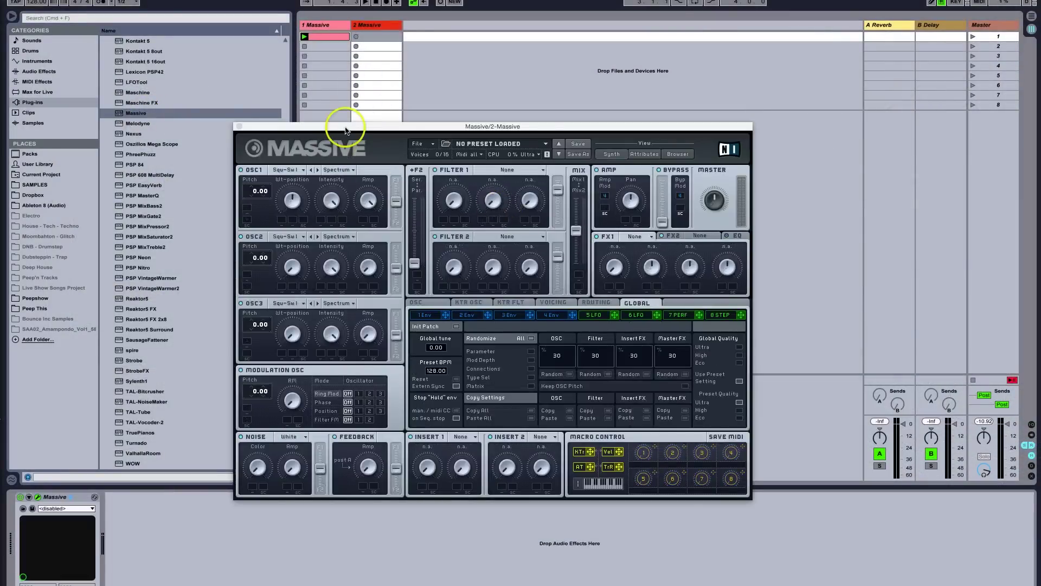
Step: Reposition the Massive editor window on screen
left_click_drag(345, 129, 382, 109)
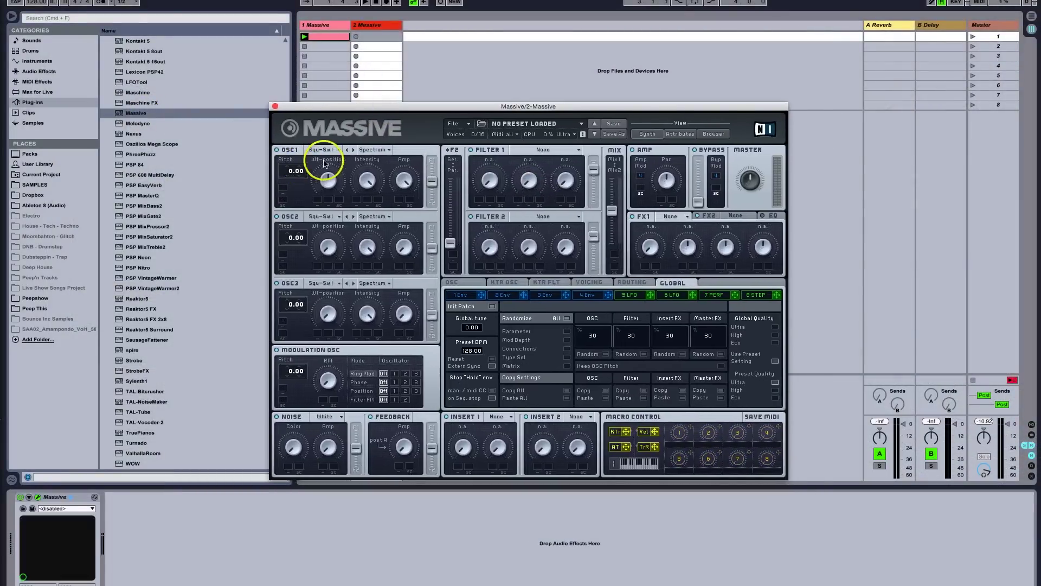
Step: Give oscillator 1 the Pulse-Saw PWM wavetable, -24 semitone pitch and full mix level
left_click(321, 150)
left_click(325, 163)
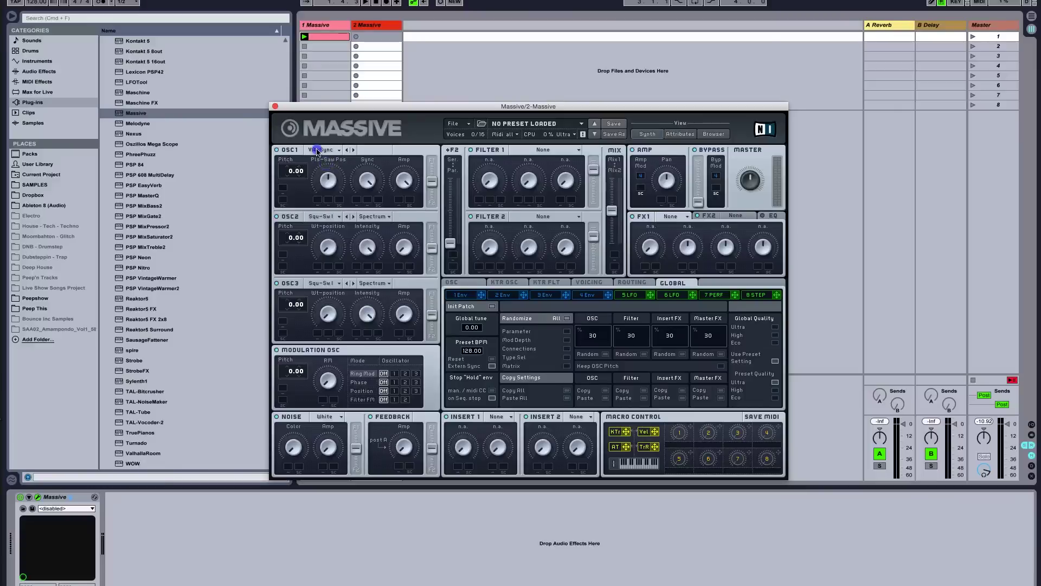
left_click(320, 150)
left_click(326, 159)
left_click(291, 173)
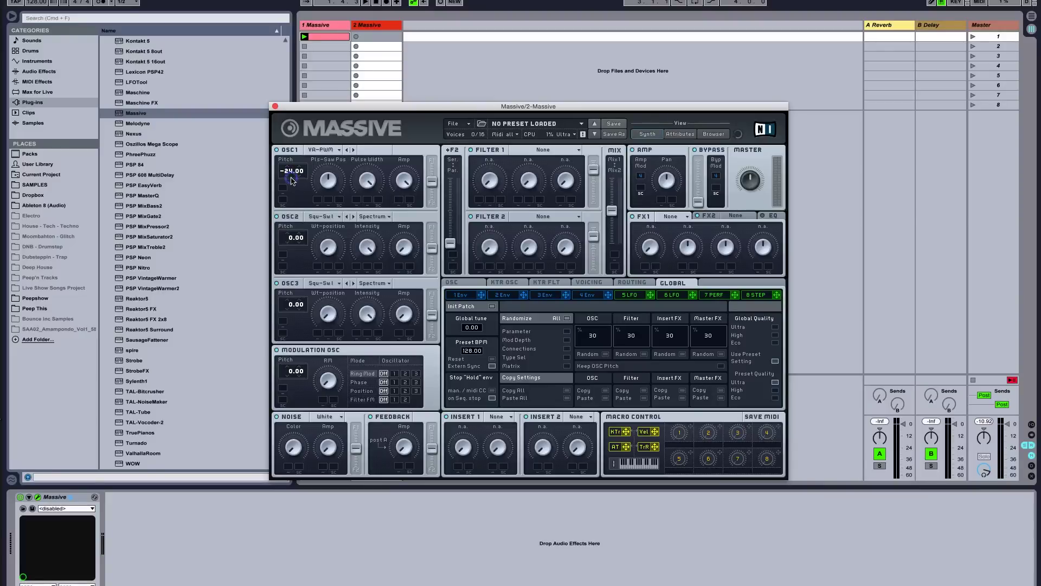
left_click(327, 180)
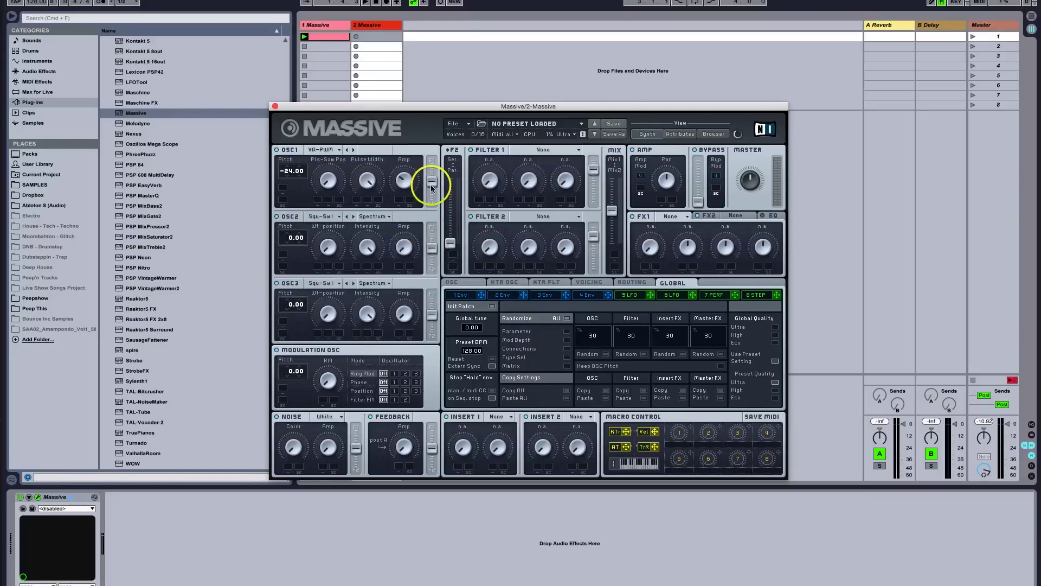
left_click_drag(431, 184, 416, 70)
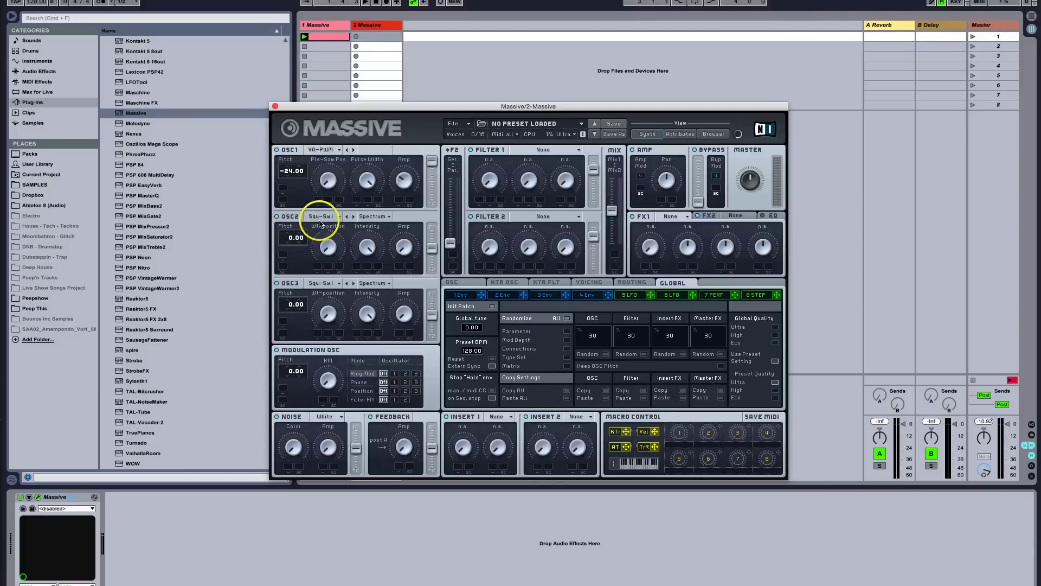
Step: Drop oscillator 2's pitch to -12 semitones and switch off oscillator 3
left_click(292, 242)
left_click(325, 247)
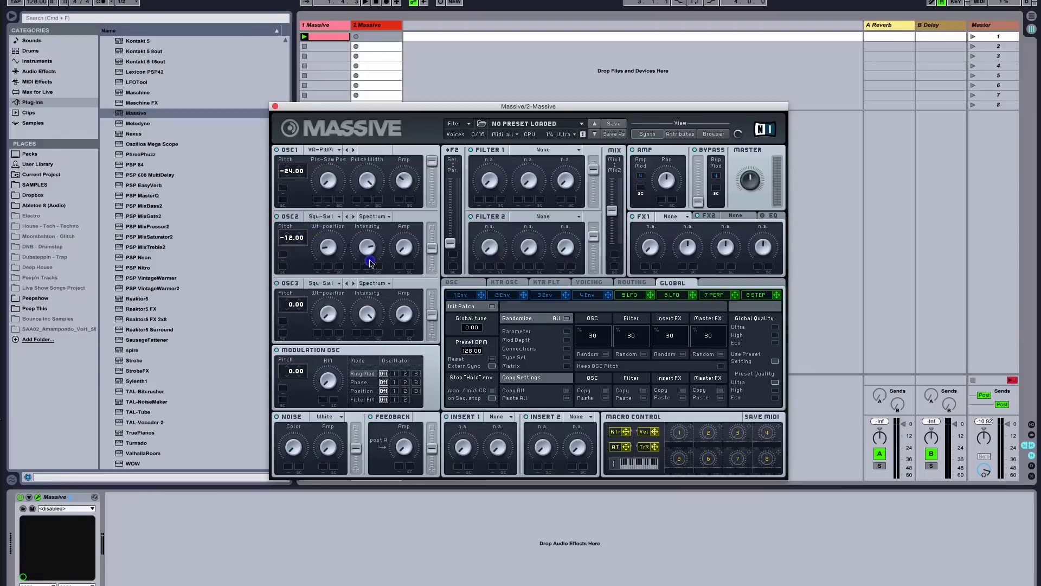
left_click(407, 251)
left_click(422, 107)
left_click(277, 283)
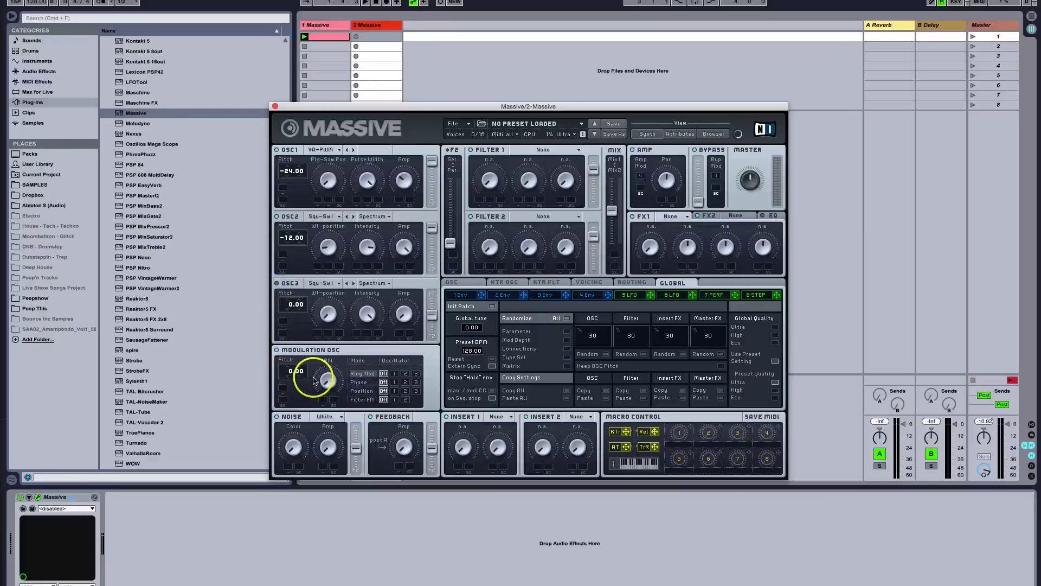
Step: Set modulation oscillator pitch to 12, enabling ring mod, phase and position routing
left_click(289, 372)
left_click(416, 373)
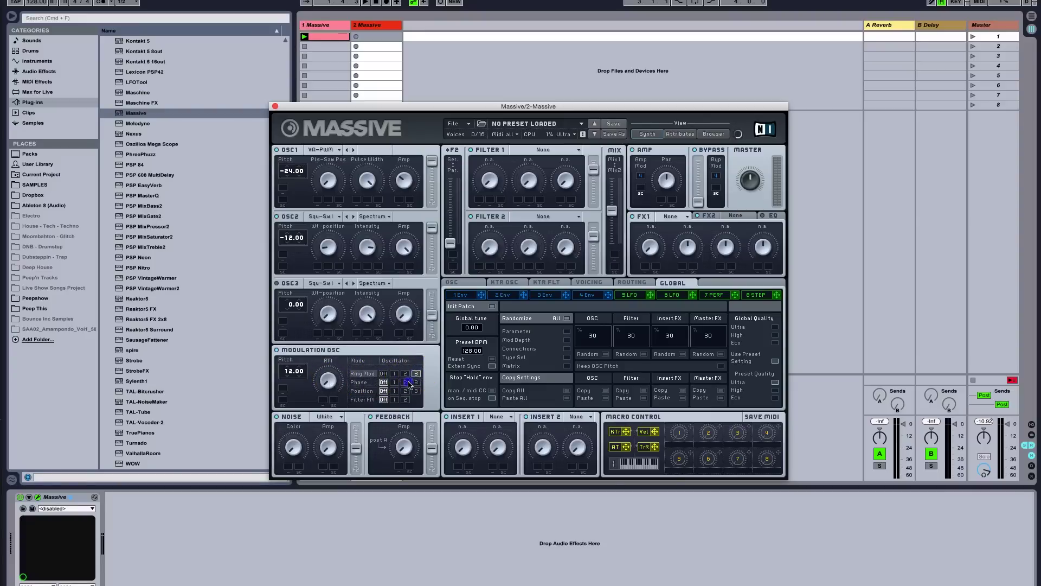
left_click(405, 382)
left_click(416, 391)
Step: Switch the modulation oscillator's knob mode from Phase to Position
left_click(330, 383)
left_click(359, 381)
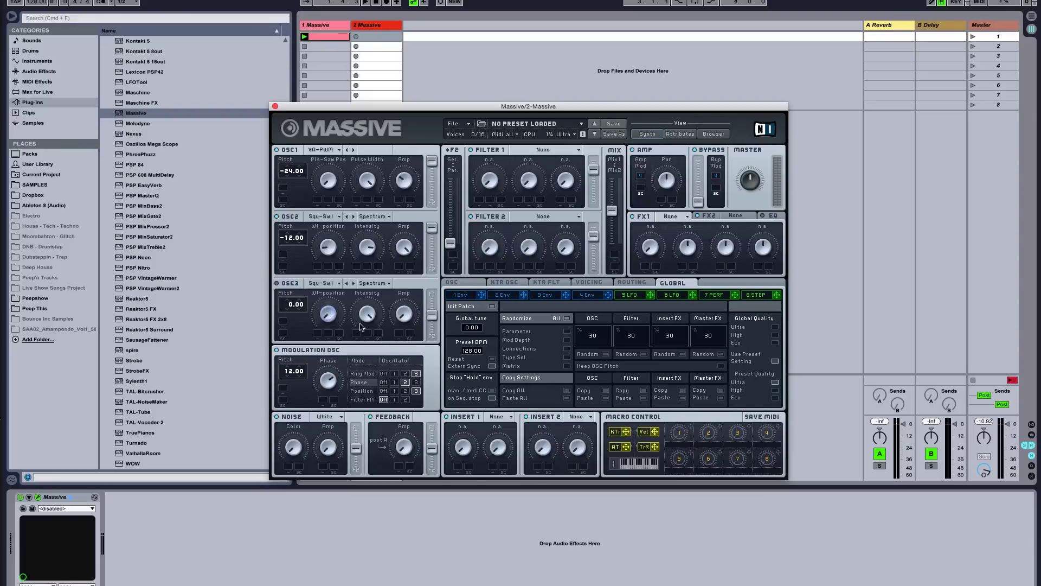
left_click(329, 380)
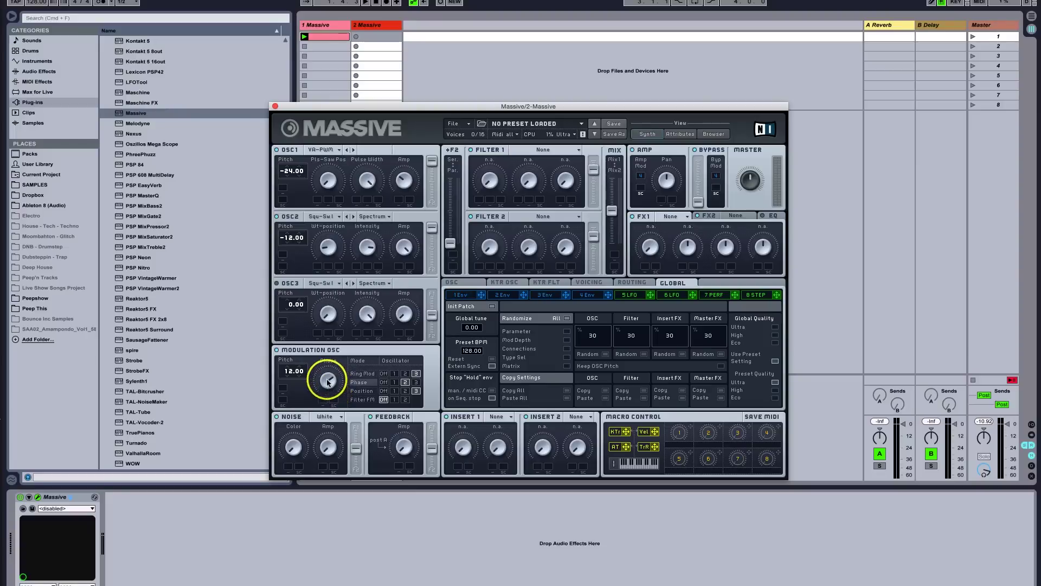
left_click(365, 390)
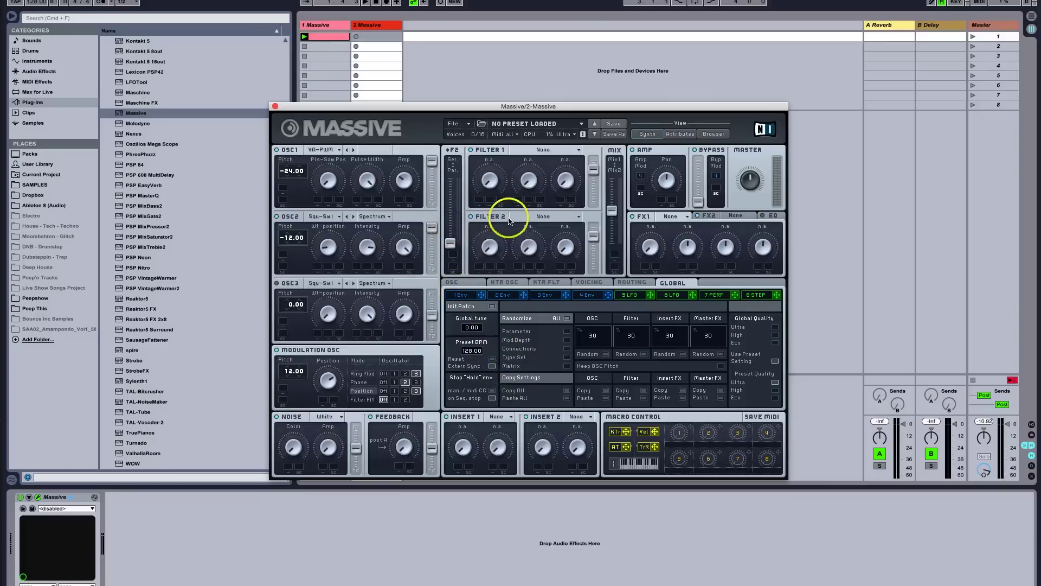
Step: Leave Filter 1 empty, load Reverb into FX1 and lower its dry/wet
left_click(559, 150)
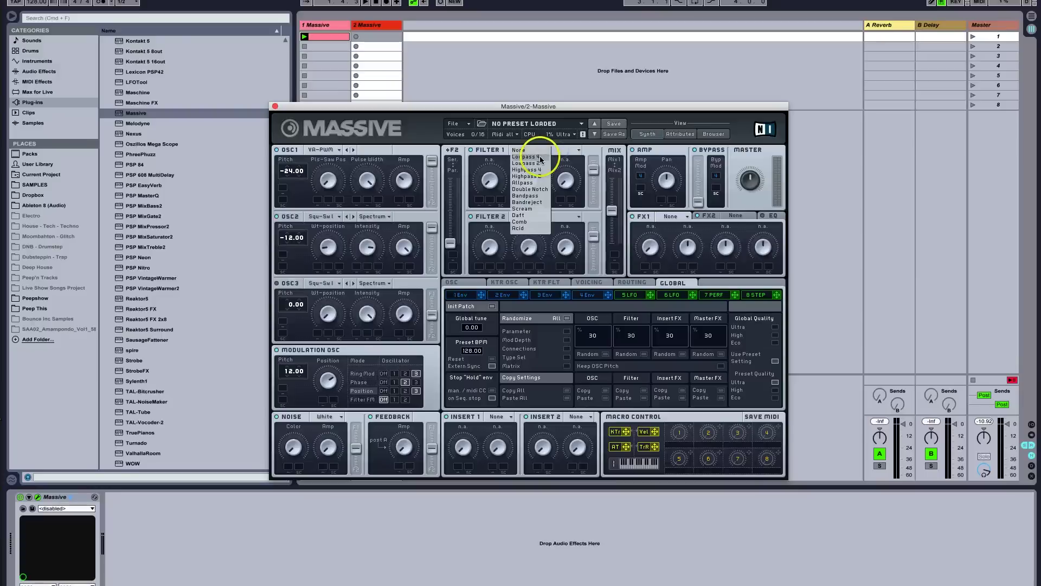
left_click(556, 151)
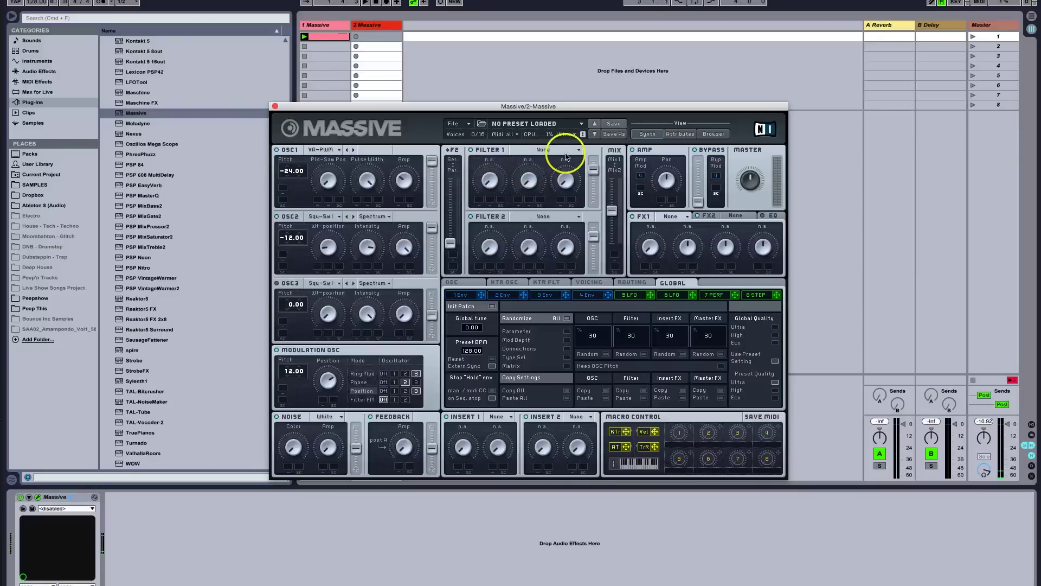
left_click(612, 211)
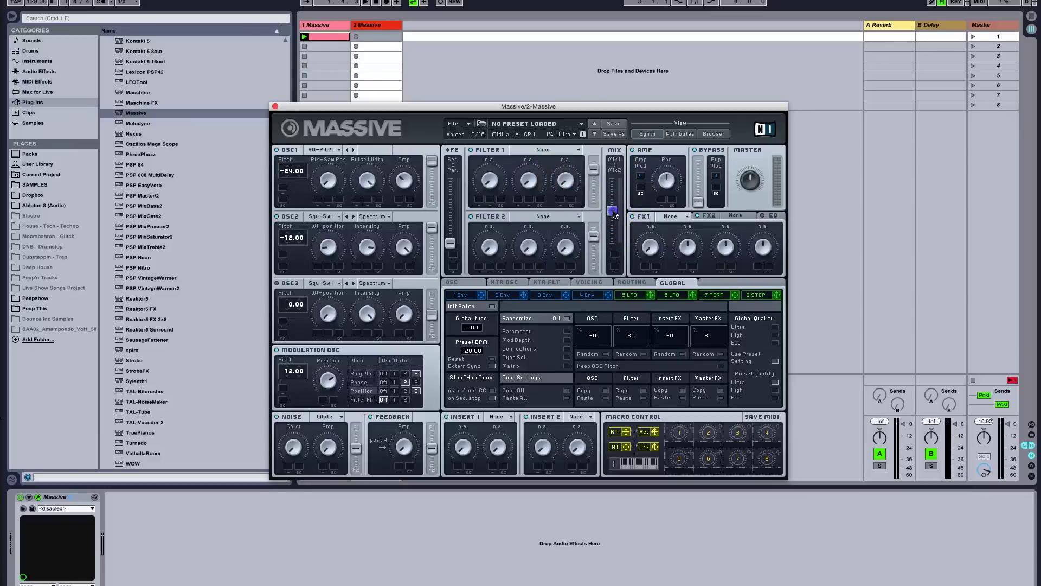
left_click(671, 216)
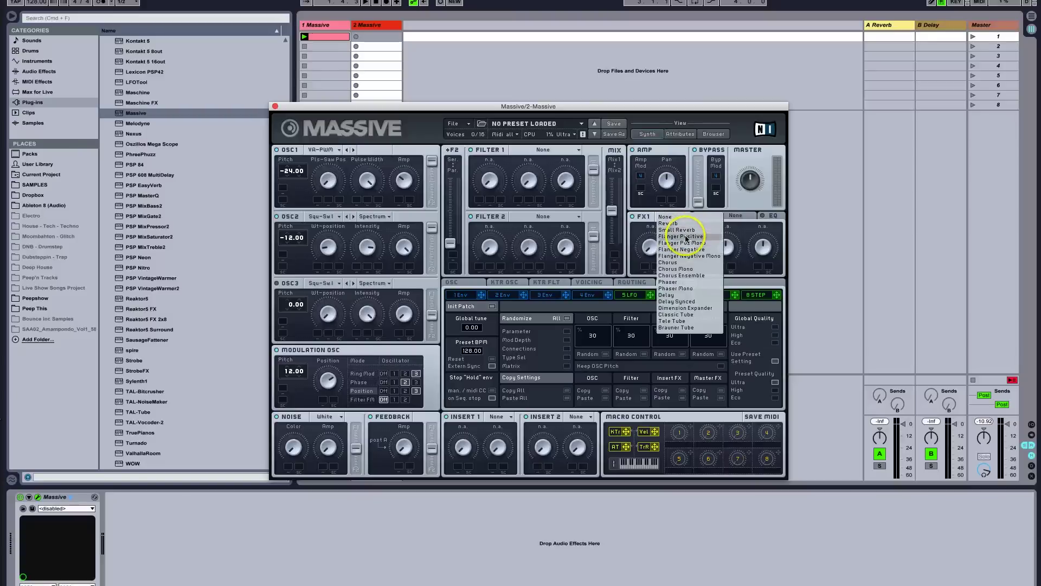
left_click(688, 225)
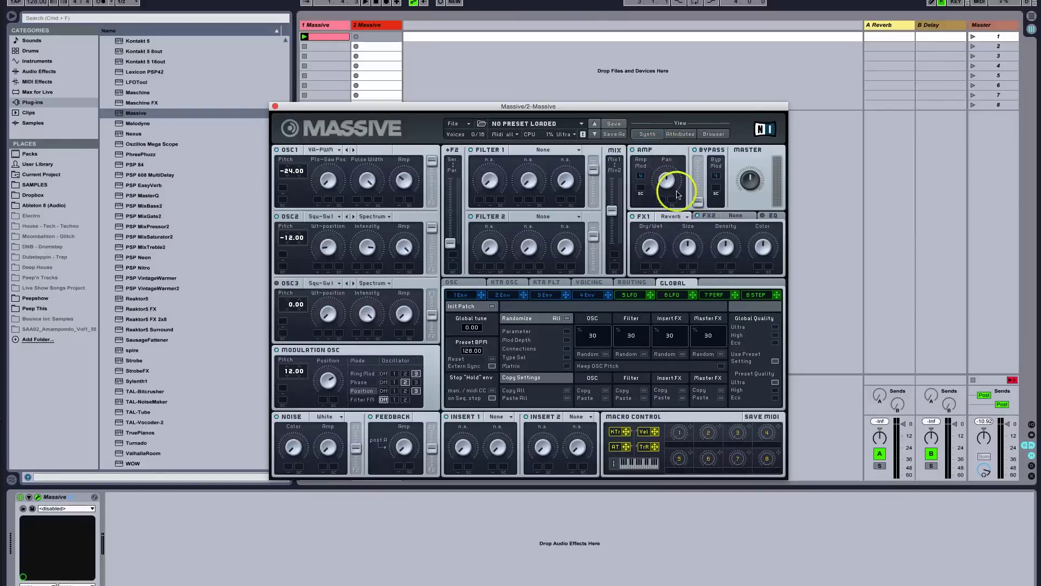
left_click_drag(647, 232, 647, 242)
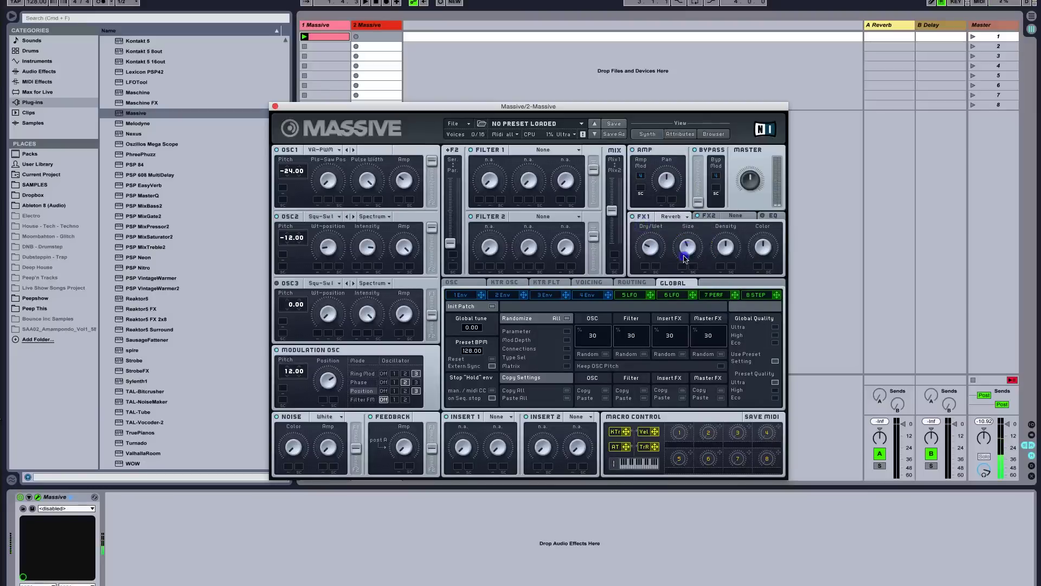
left_click(737, 217)
Step: Load Chorus into the second effect slot, slowing its rate and adjusting its offset
left_click(738, 216)
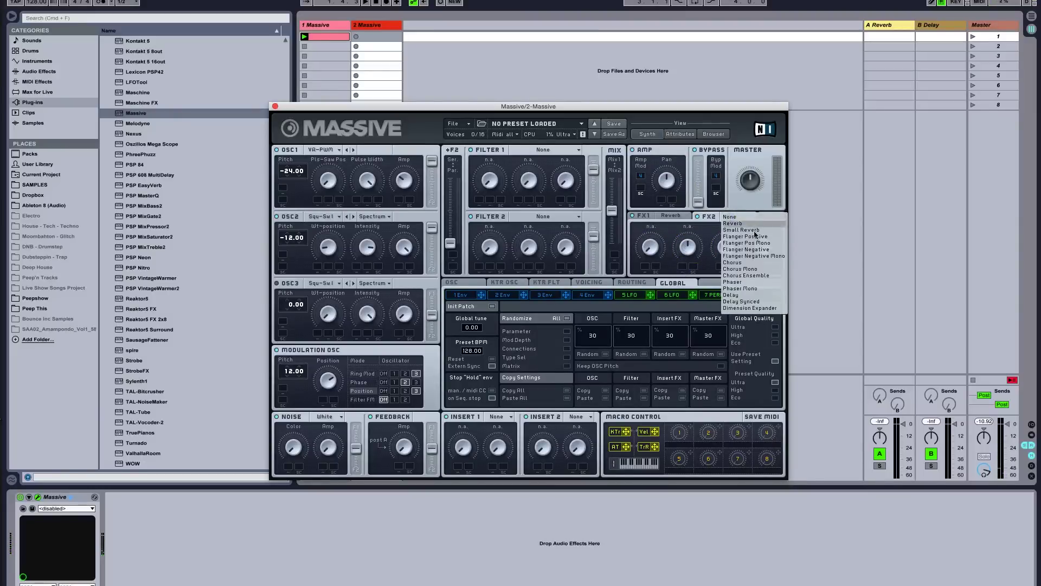
left_click(758, 263)
left_click(648, 246)
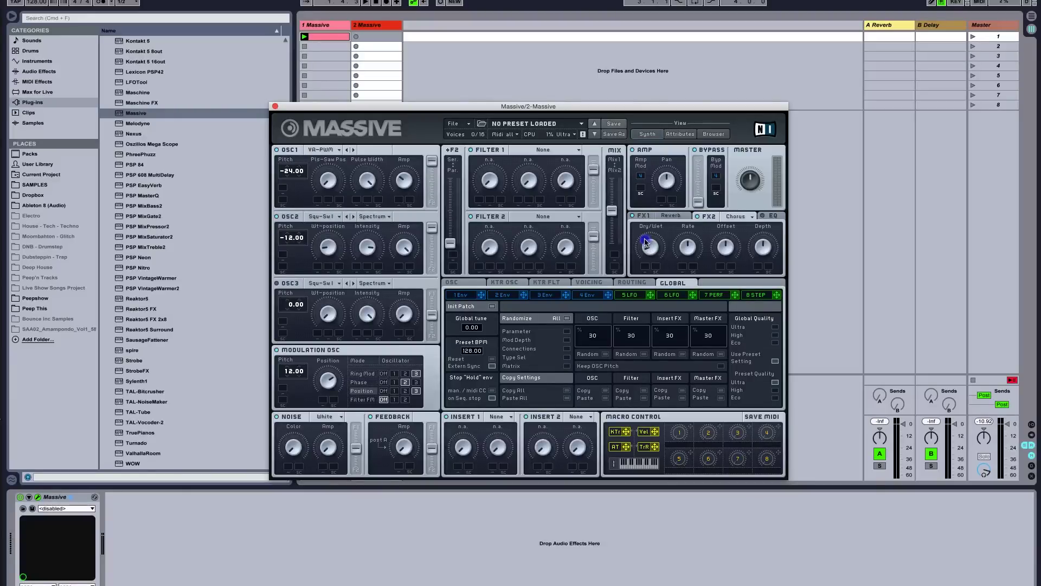
left_click_drag(688, 245, 683, 251)
left_click_drag(726, 242, 762, 219)
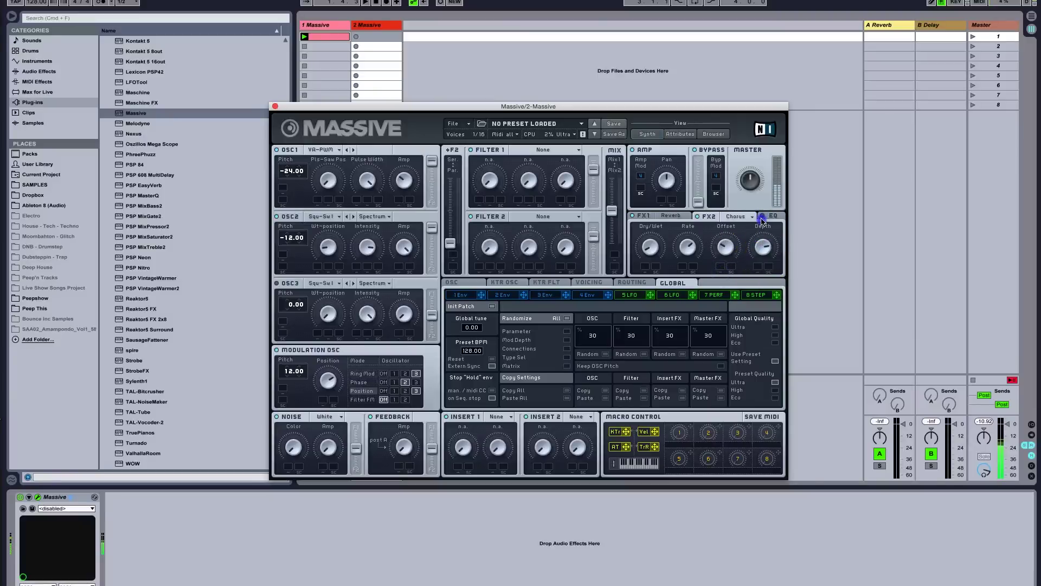
Step: Lower the EQ's high shelf and tweak its low shelf and frequency
left_click(764, 218)
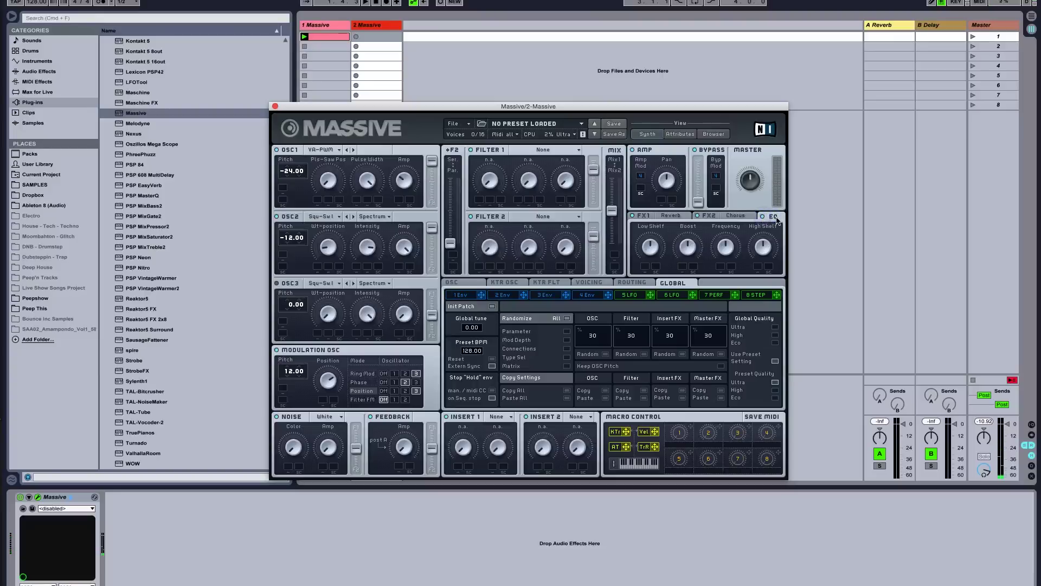
left_click(776, 218)
mouse_move(769, 233)
left_mouse_down()
mouse_move(767, 249)
mouse_move(764, 232)
left_mouse_up()
left_click(645, 247)
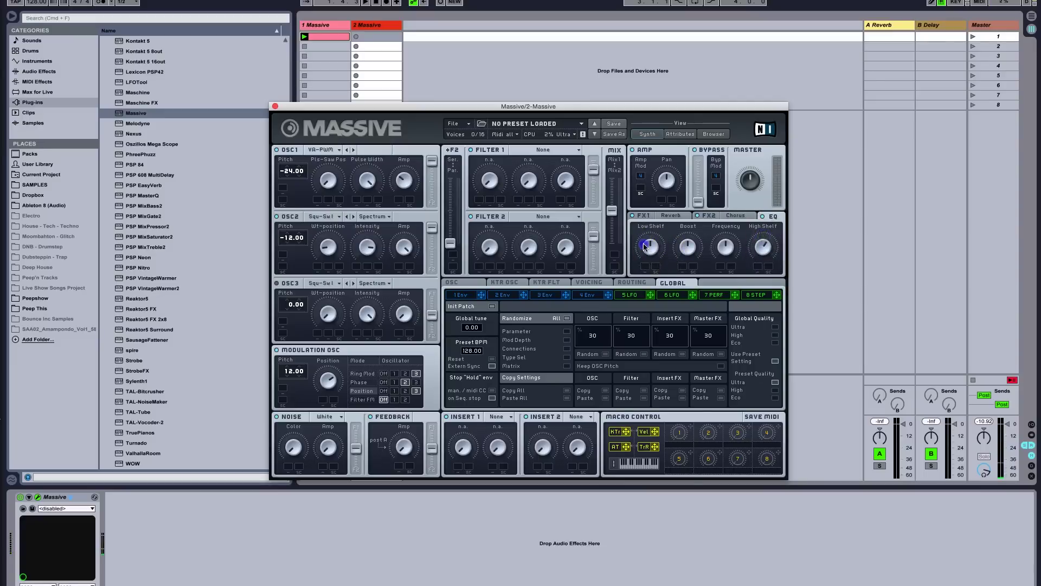
left_click(681, 244)
left_click(730, 252)
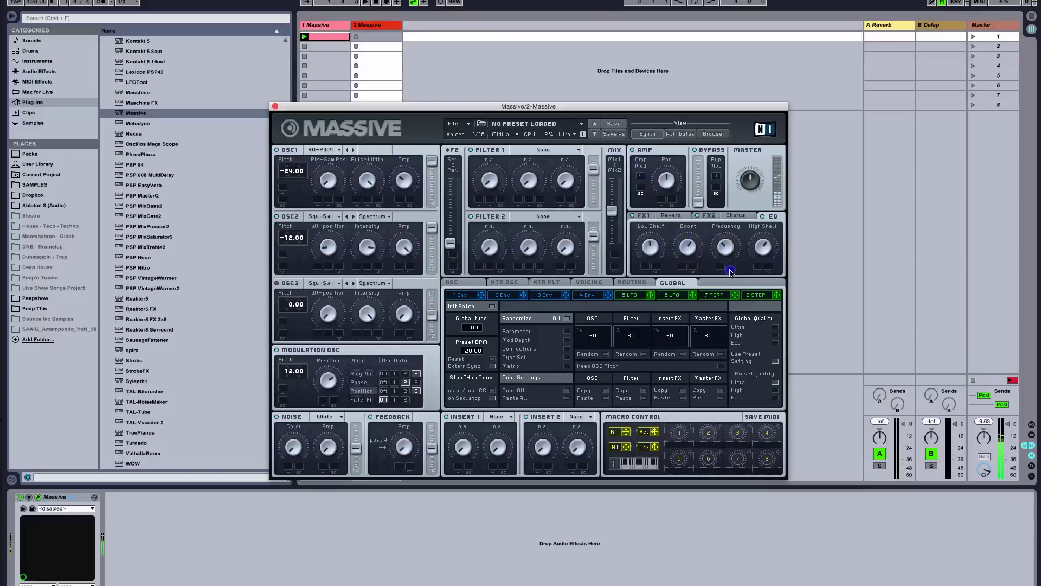
mouse_move(730, 273)
left_mouse_down()
mouse_move(727, 209)
mouse_move(708, 232)
mouse_move(732, 263)
left_mouse_up()
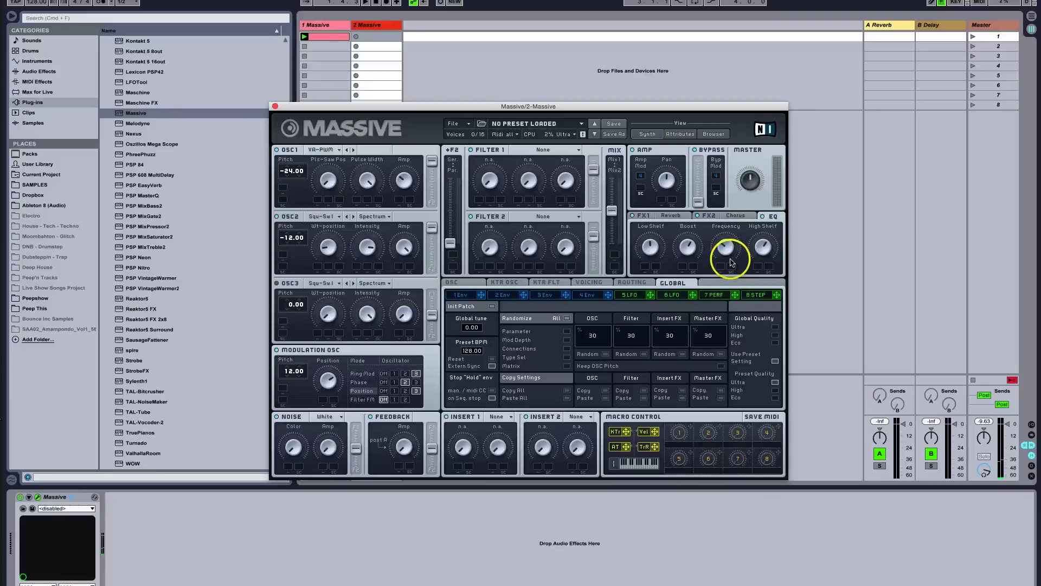
Step: Set the glide to Rate mode
left_click(465, 282)
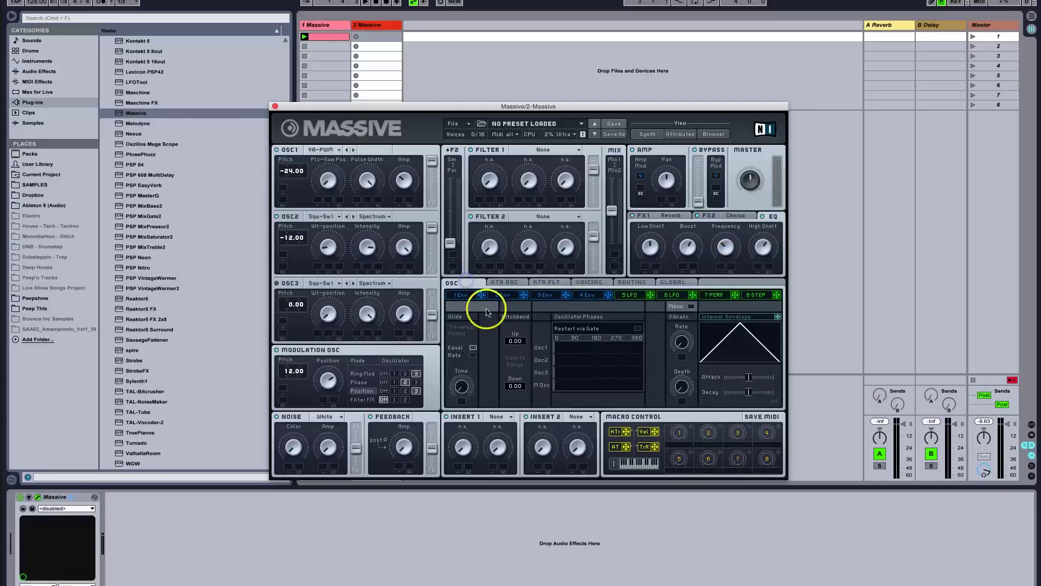
left_click(473, 356)
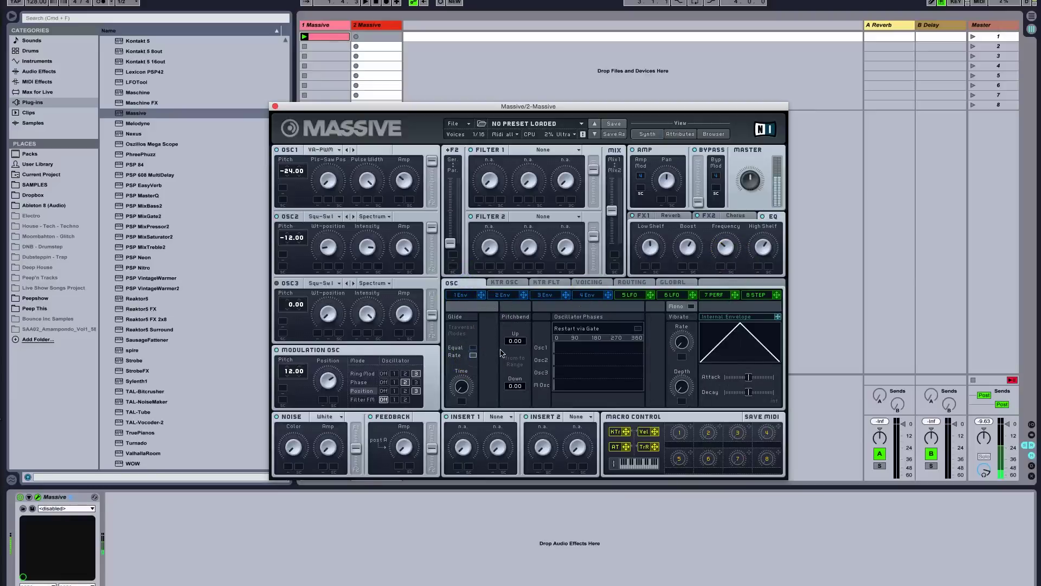
left_click_drag(503, 346, 600, 291)
Step: Toggle voicing to Monophon and then back to Polyphon
left_click(599, 288)
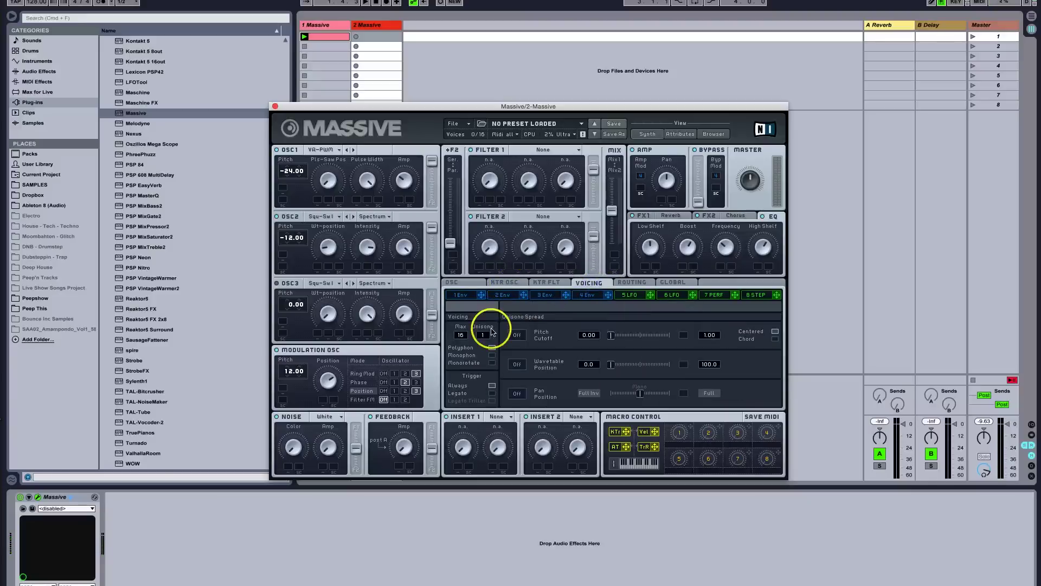
left_click(492, 355)
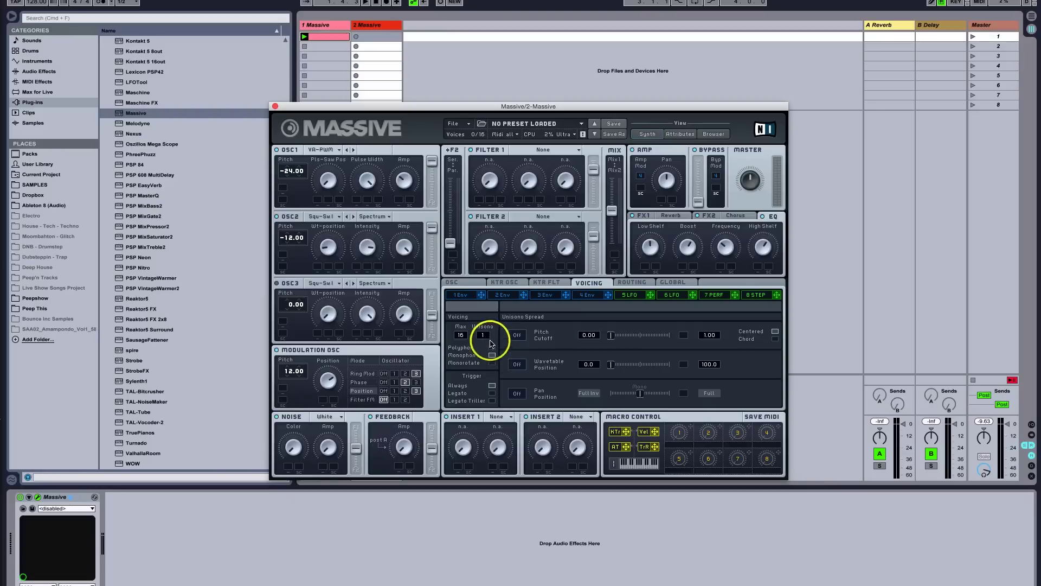
left_click(490, 348)
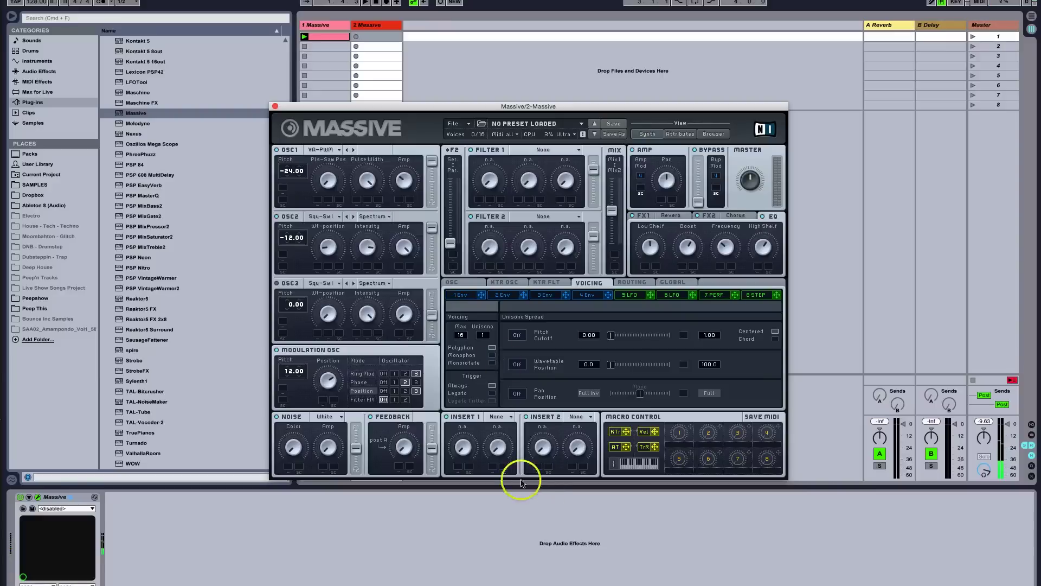
Step: Load the Parabolic Shaper into Insert 1 and raise its drive
left_click(497, 415)
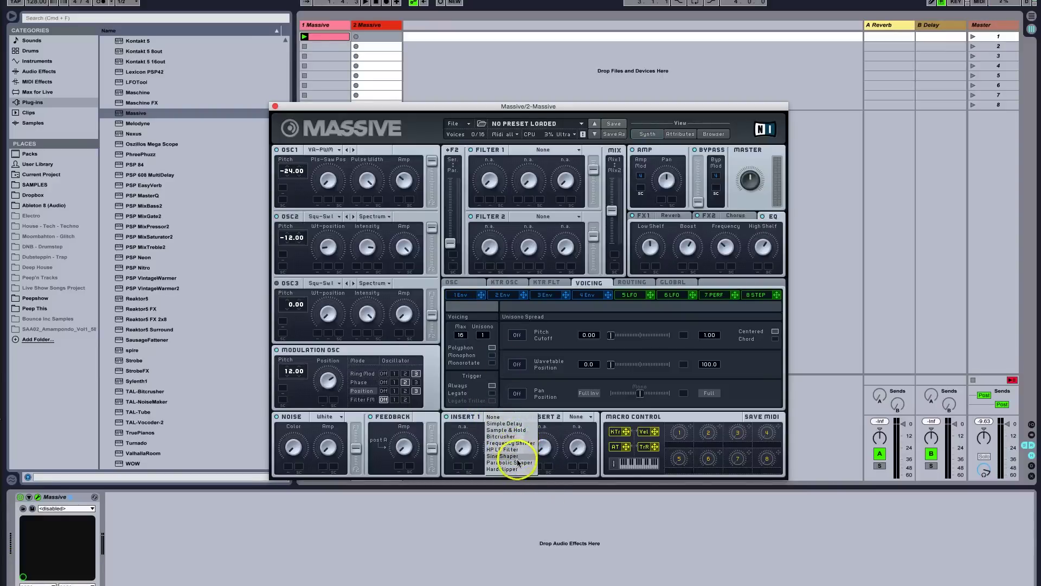
left_click(518, 462)
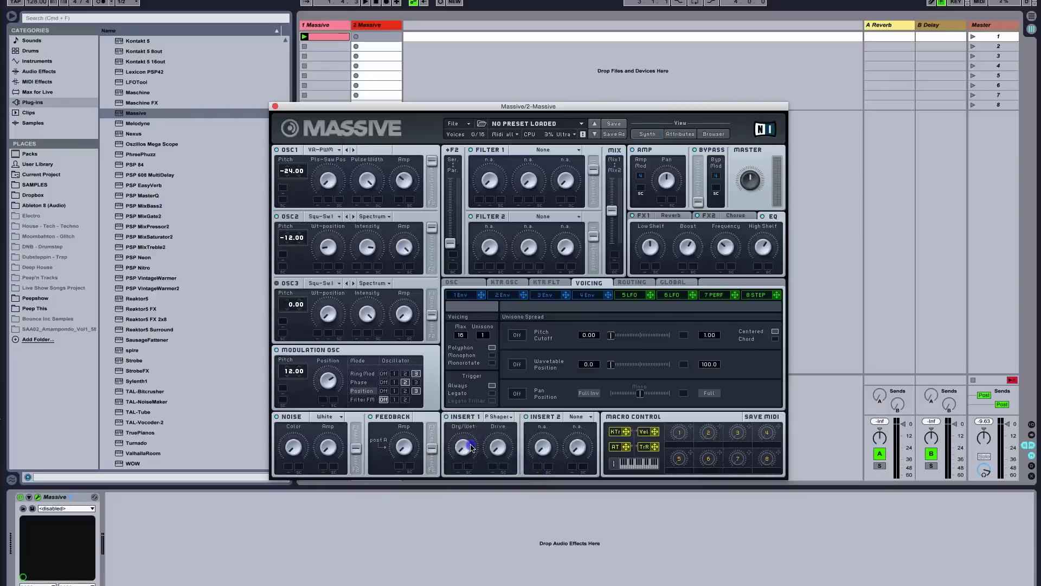
left_click(491, 443)
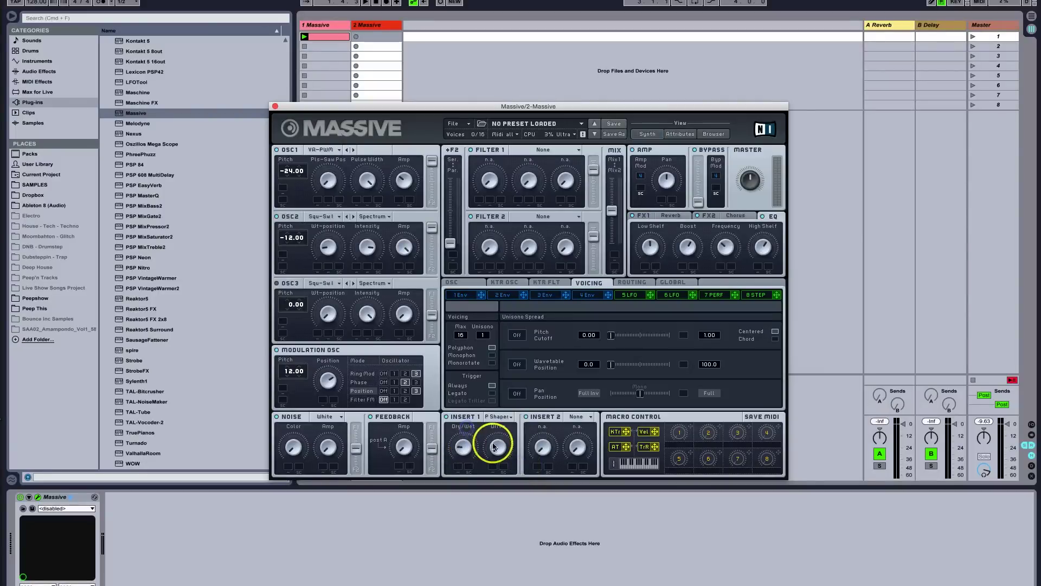
left_click(491, 400)
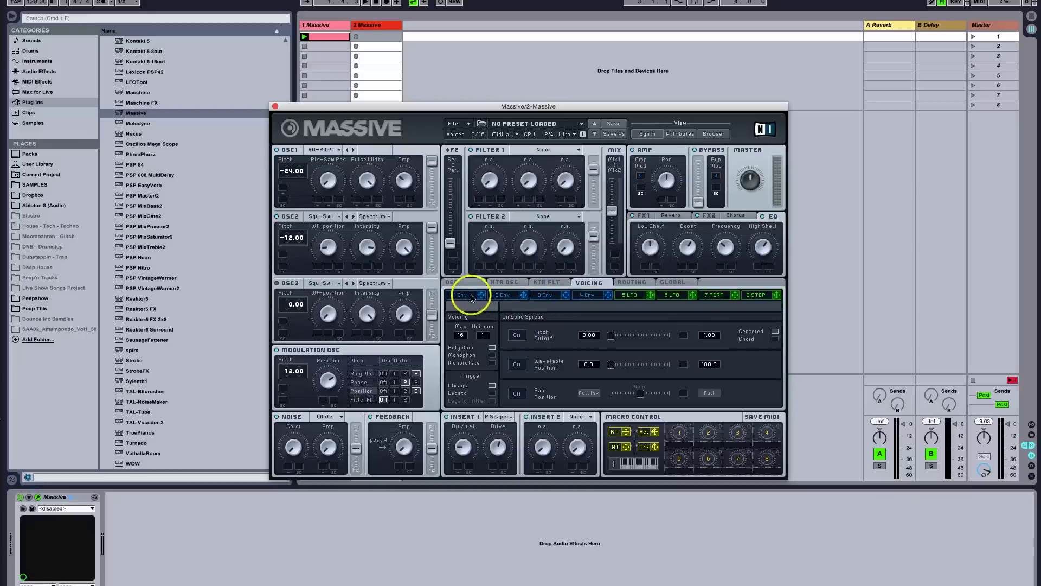
left_click(533, 152)
Step: Make Filter 1 a Lowpass 4 and route envelope 2 to cutoff with higher sustain and longer attack
left_click(540, 161)
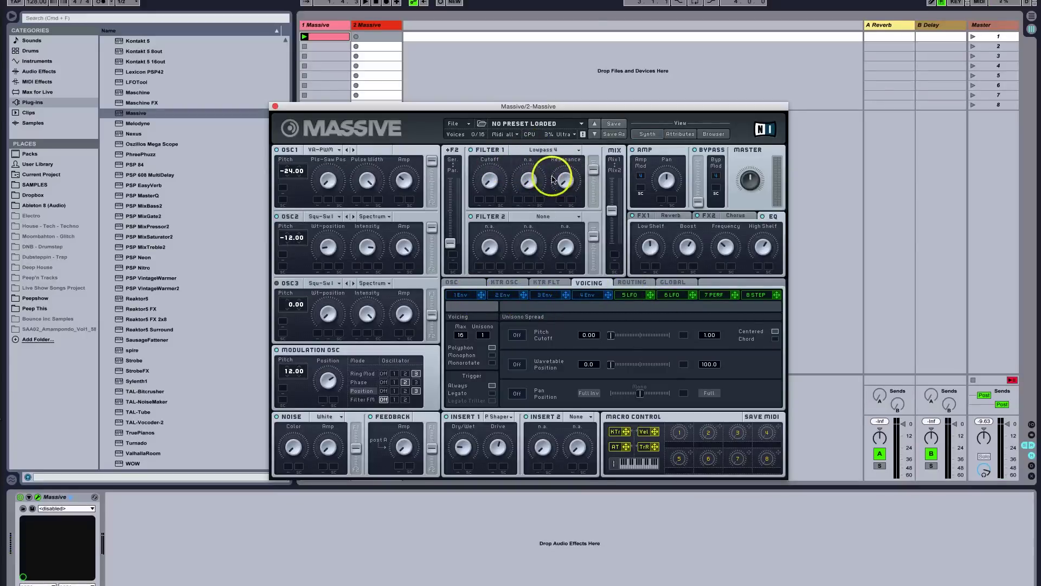
left_click(507, 297)
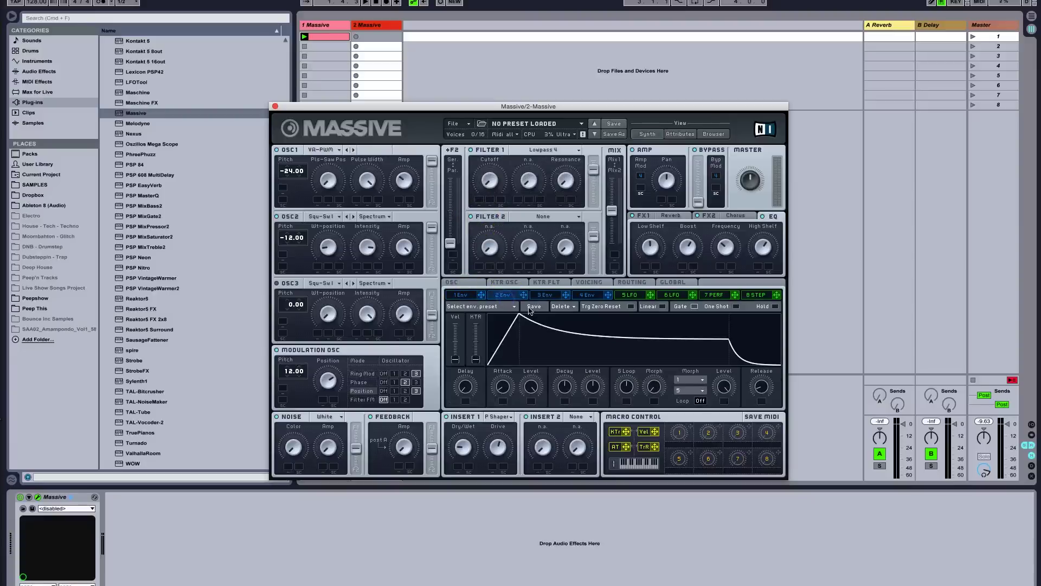
mouse_move(524, 298)
left_mouse_down()
mouse_move(507, 215)
mouse_move(480, 200)
left_mouse_up()
left_click(479, 200)
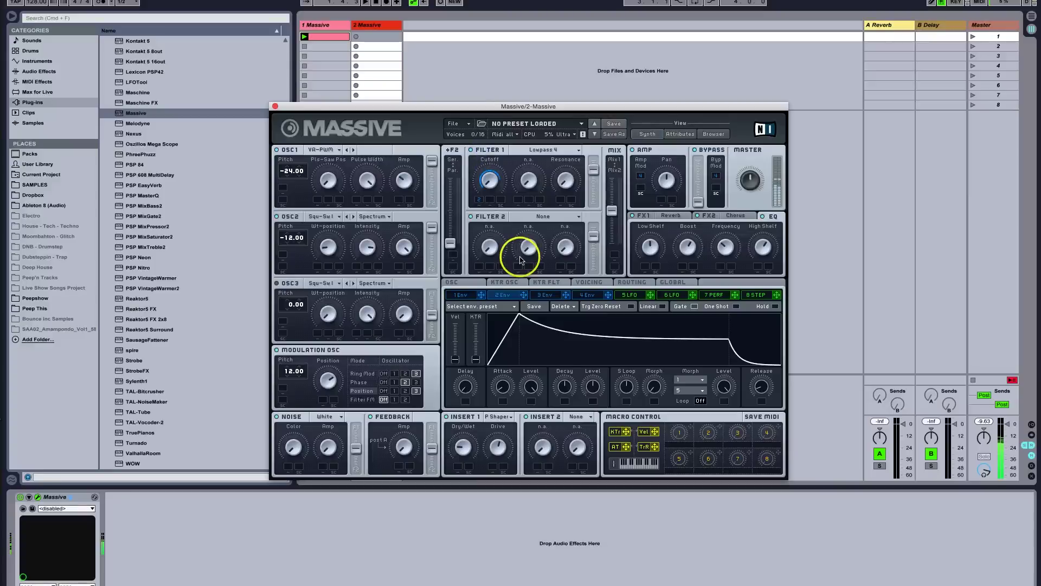
left_click_drag(593, 385, 593, 374)
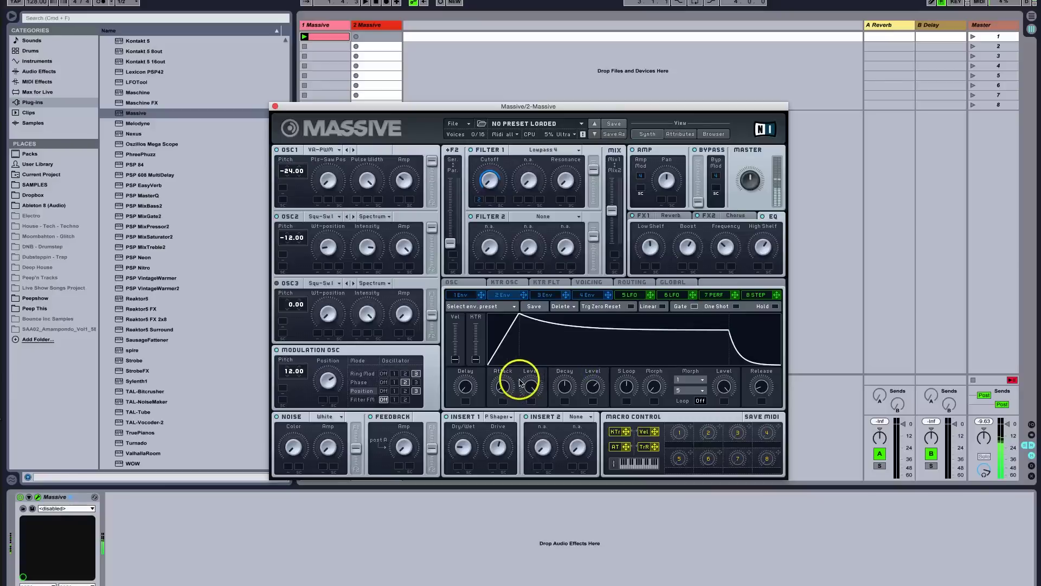
mouse_move(503, 386)
left_mouse_down()
mouse_move(502, 376)
mouse_move(502, 396)
left_mouse_up()
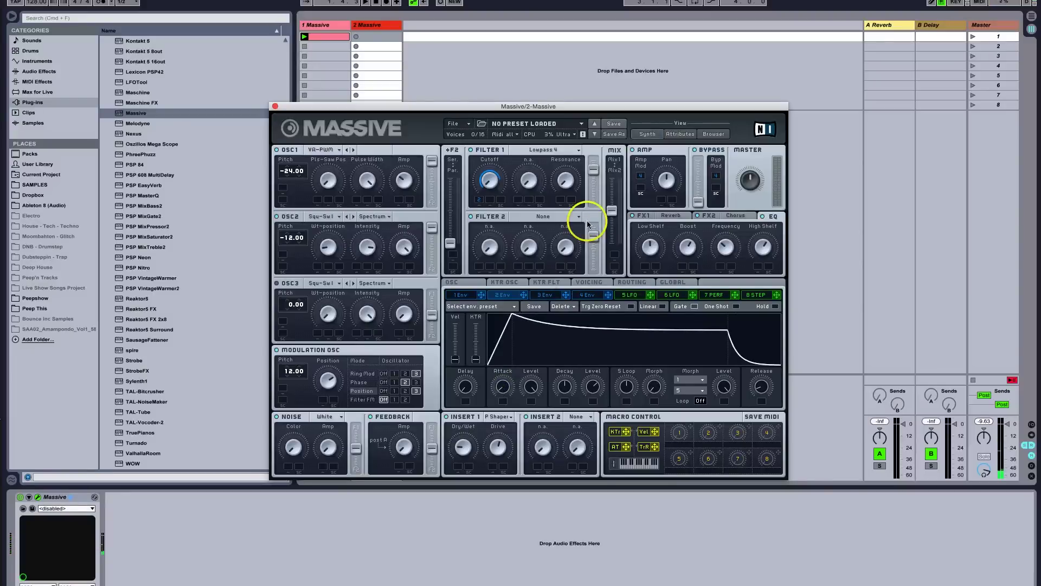
Step: Route envelope 3 to OSC1's Pls-Saw position and OSC2's wavetable position and intensity
left_click(560, 297)
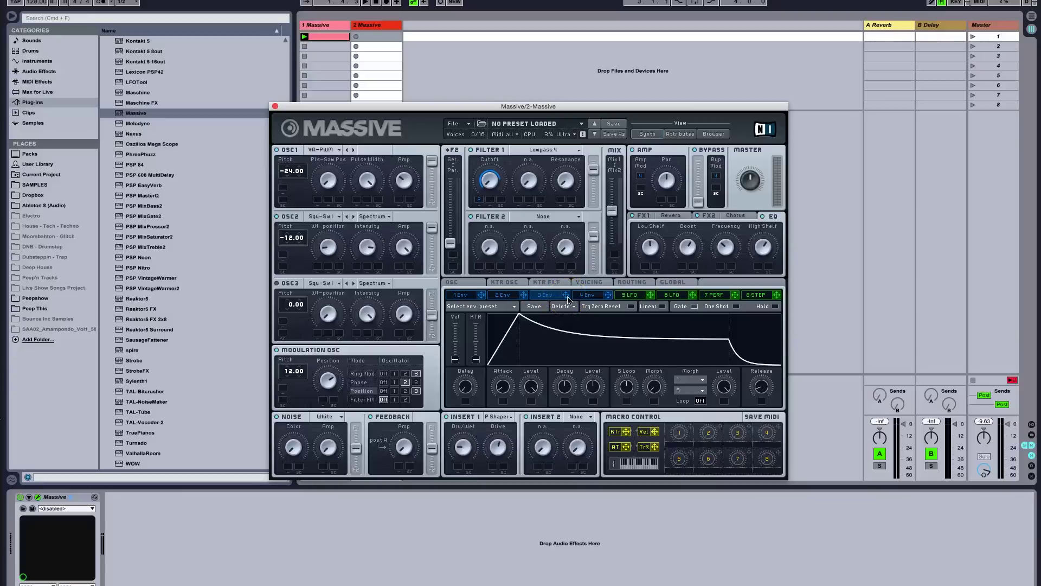
left_click_drag(568, 299, 319, 168)
left_click_drag(566, 295, 318, 267)
left_click_drag(565, 294, 357, 267)
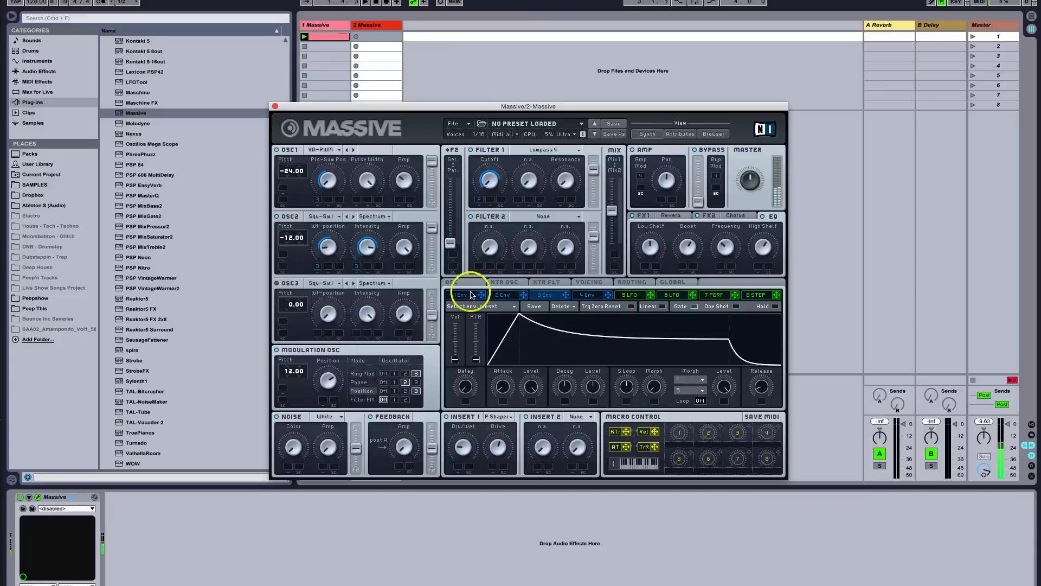
Step: Lengthen envelope 3's attack considerably, then trim it back slightly
left_click(502, 385)
left_click_drag(502, 384, 498, 369)
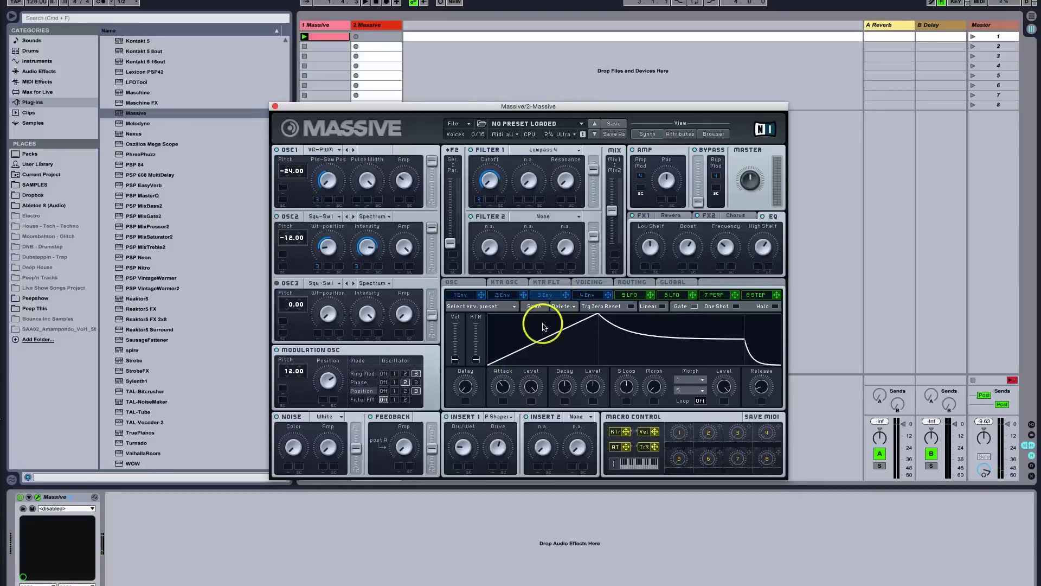
left_click_drag(497, 398, 411, 543)
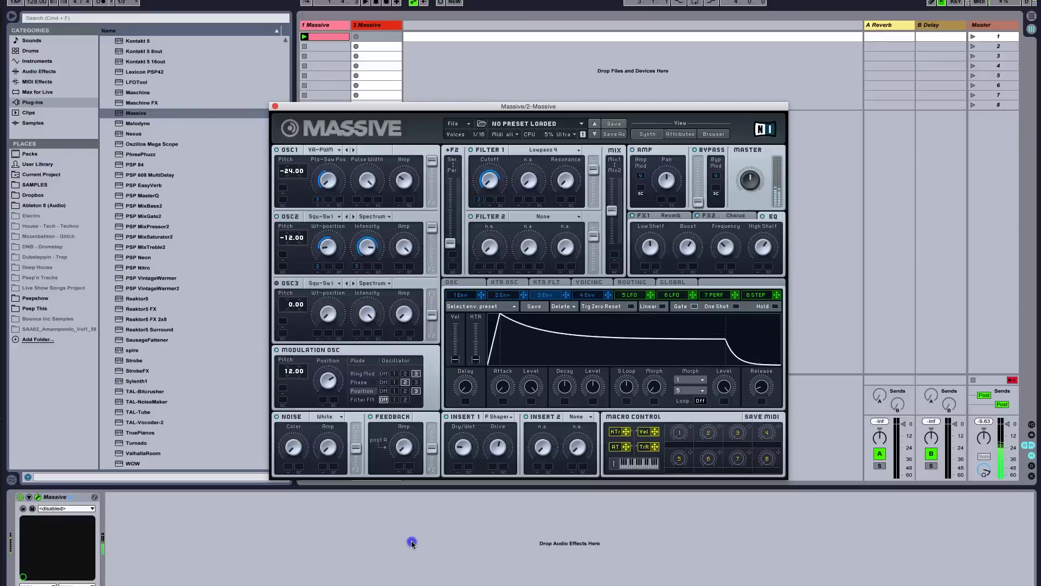
left_click(502, 385)
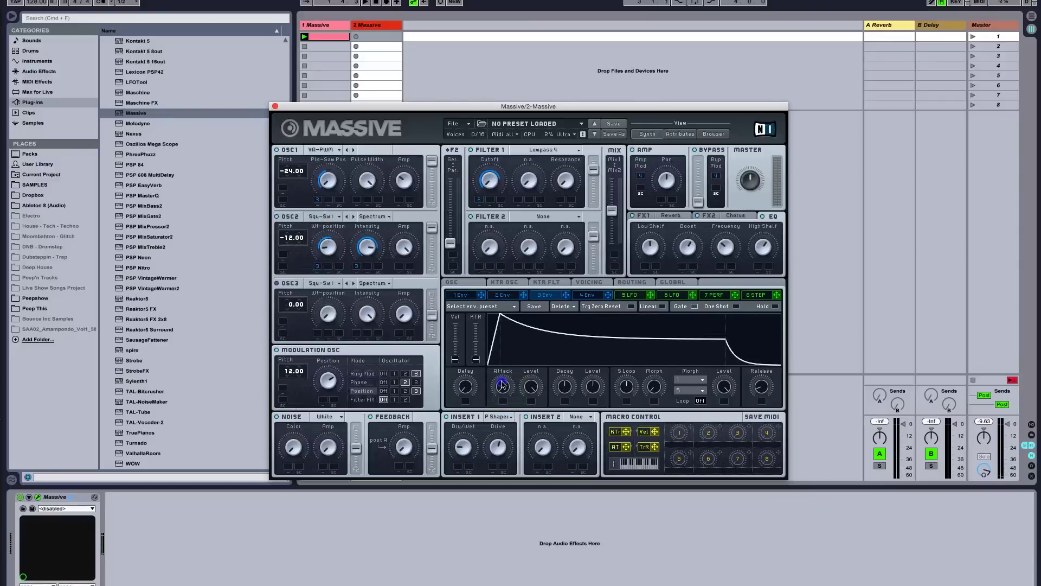
left_click_drag(503, 385, 482, 344)
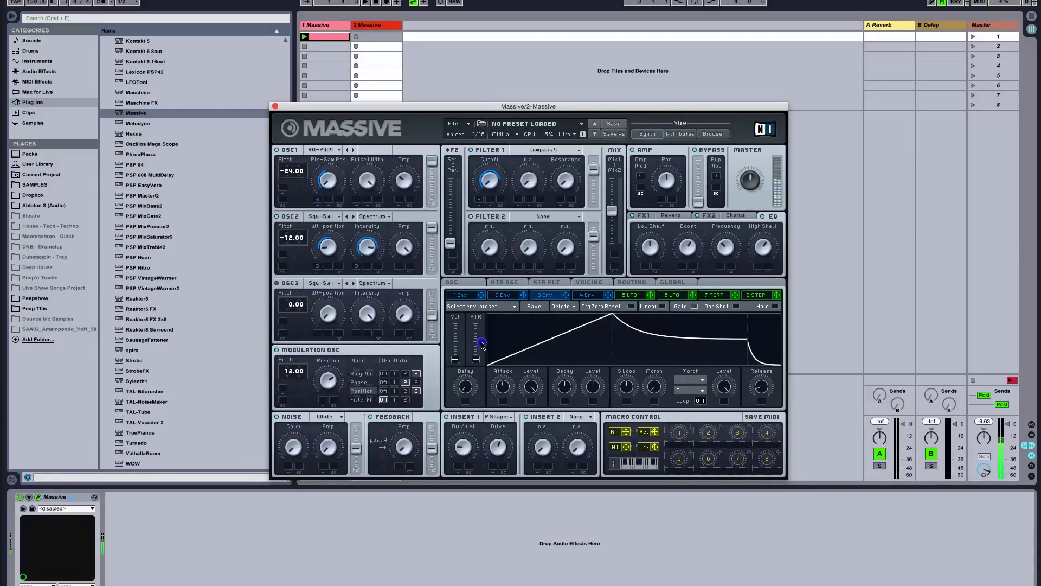
left_click(497, 388)
left_click_drag(496, 387, 497, 389)
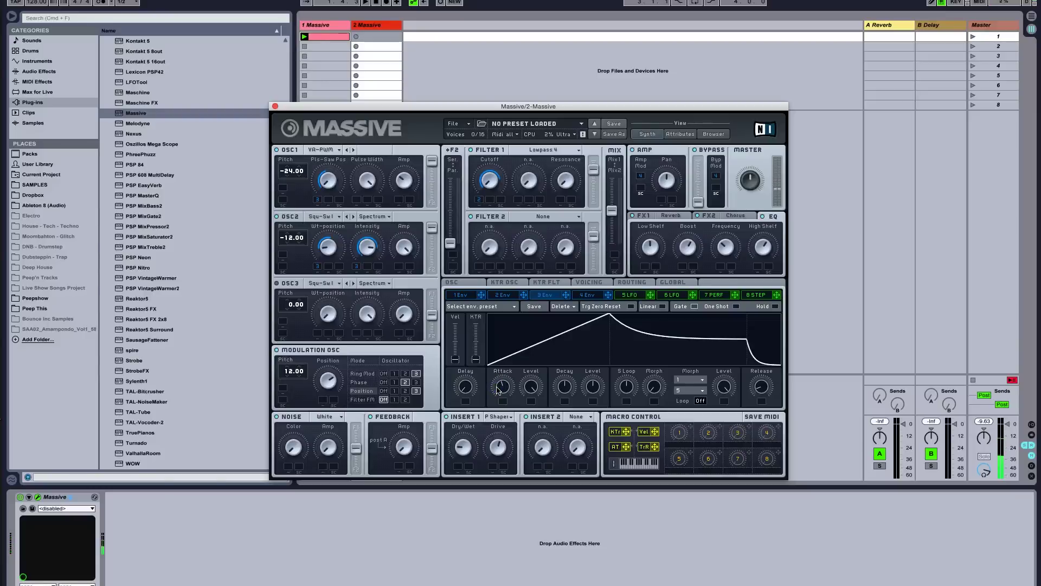
left_click(576, 417)
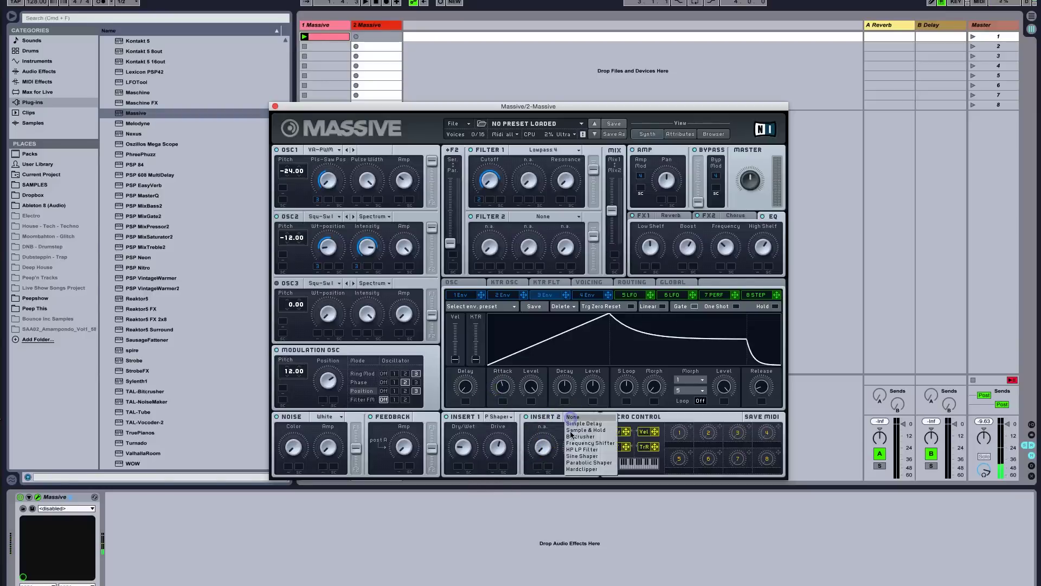
Step: Load a Sine Shaper into Insert 2 and lengthen the envelope attack slightly
left_click(600, 456)
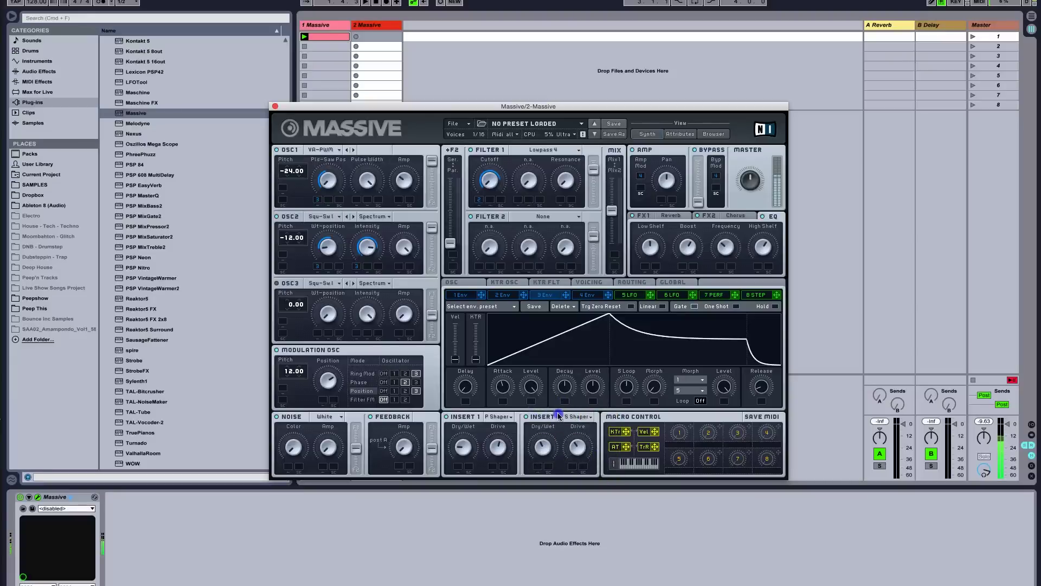
left_click_drag(502, 386, 502, 389)
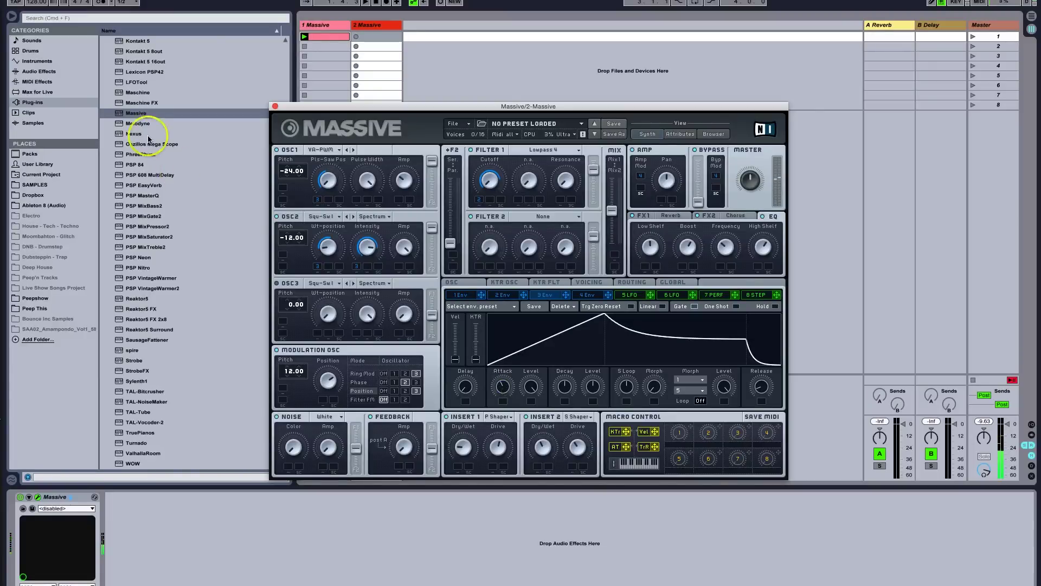
Step: Add EQ Eight to the Massive track and make its first band a notch at 152 Hz
left_click(54, 71)
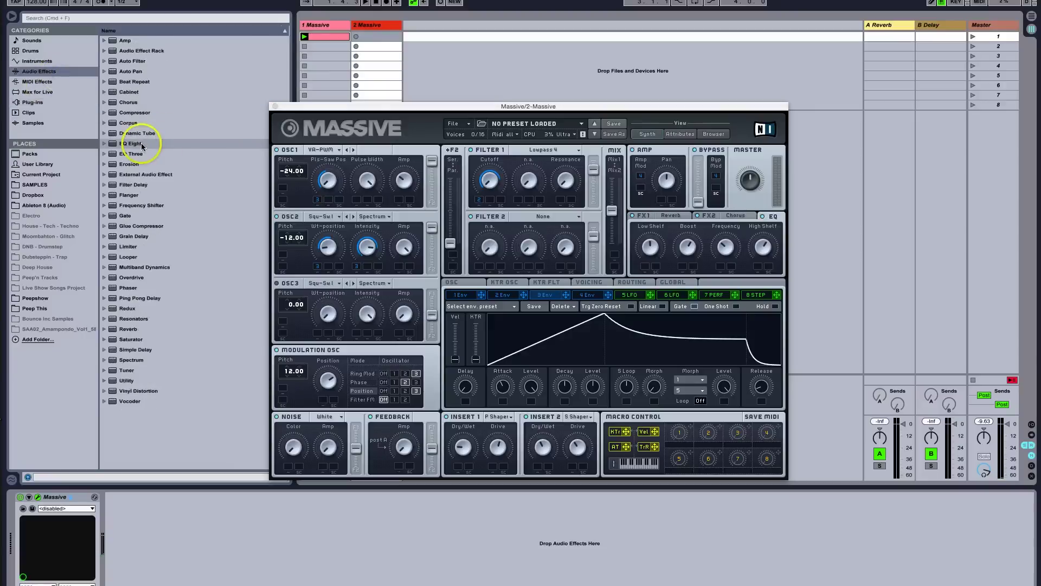
left_click_drag(130, 143, 182, 524)
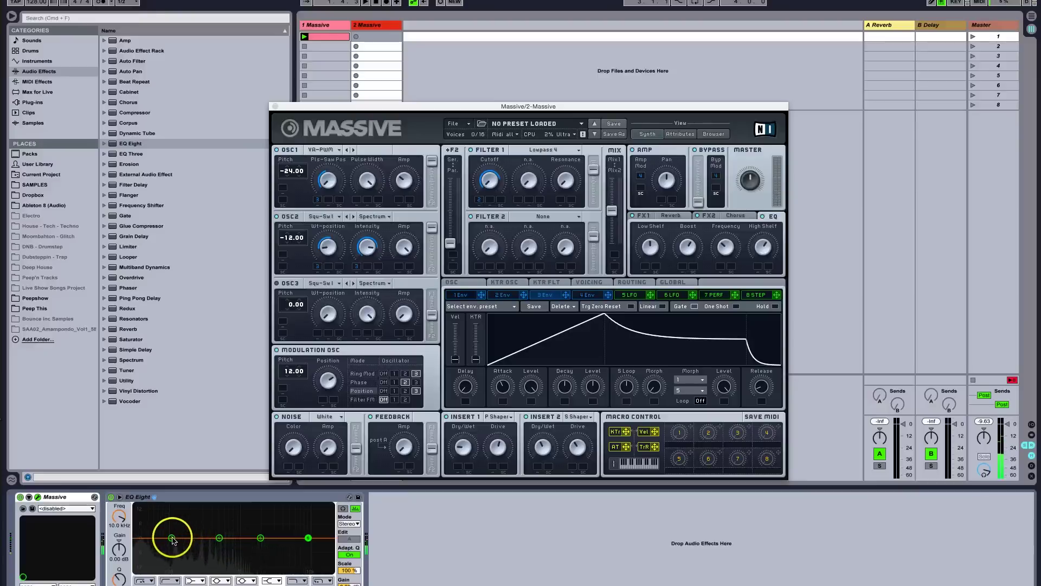
left_click(172, 538)
left_click_drag(119, 525, 119, 515)
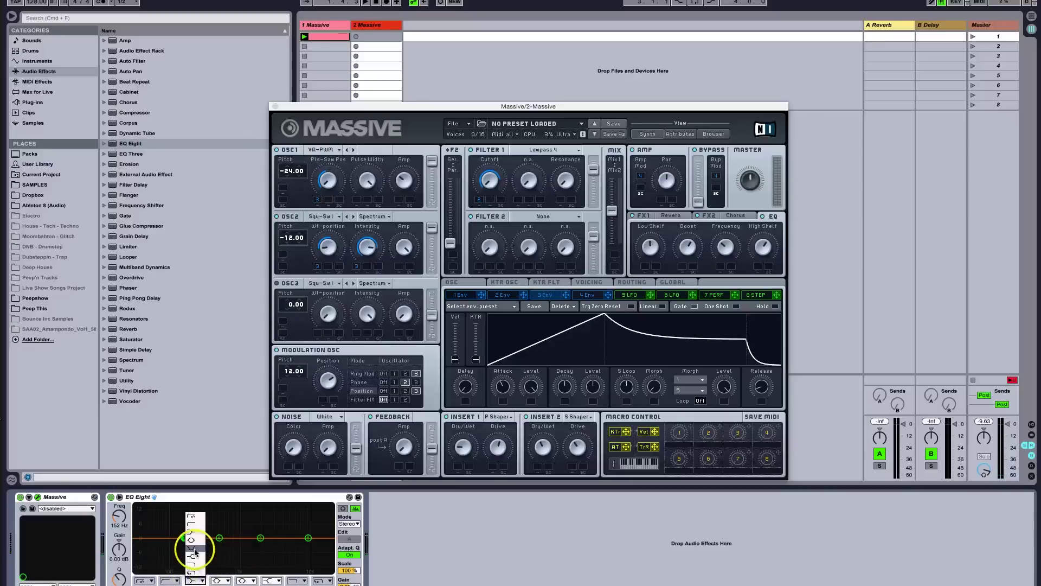
left_click(144, 579)
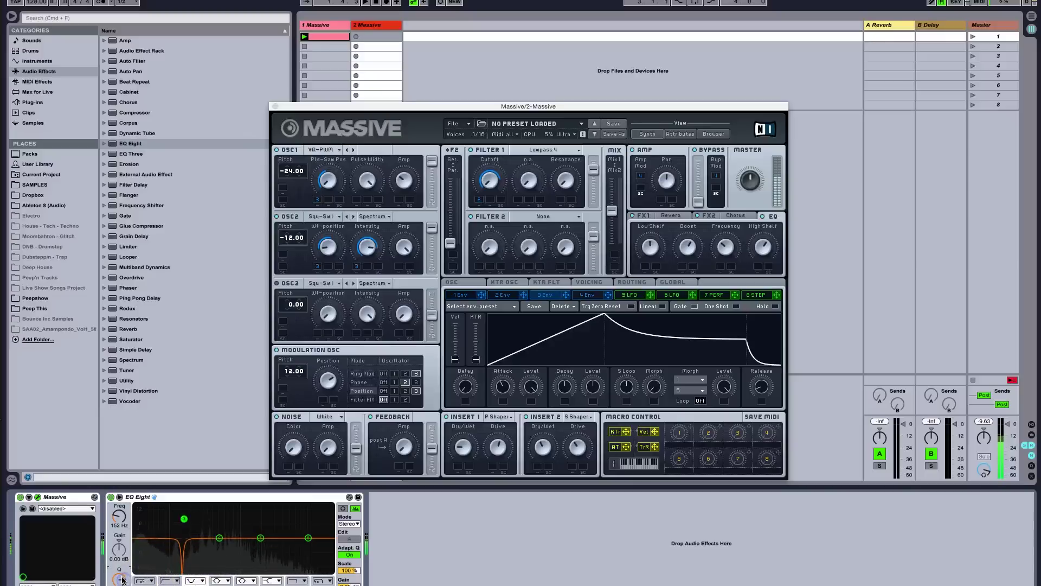
Step: Switch another EQ band to a narrow, high-Q notch
left_click(121, 518)
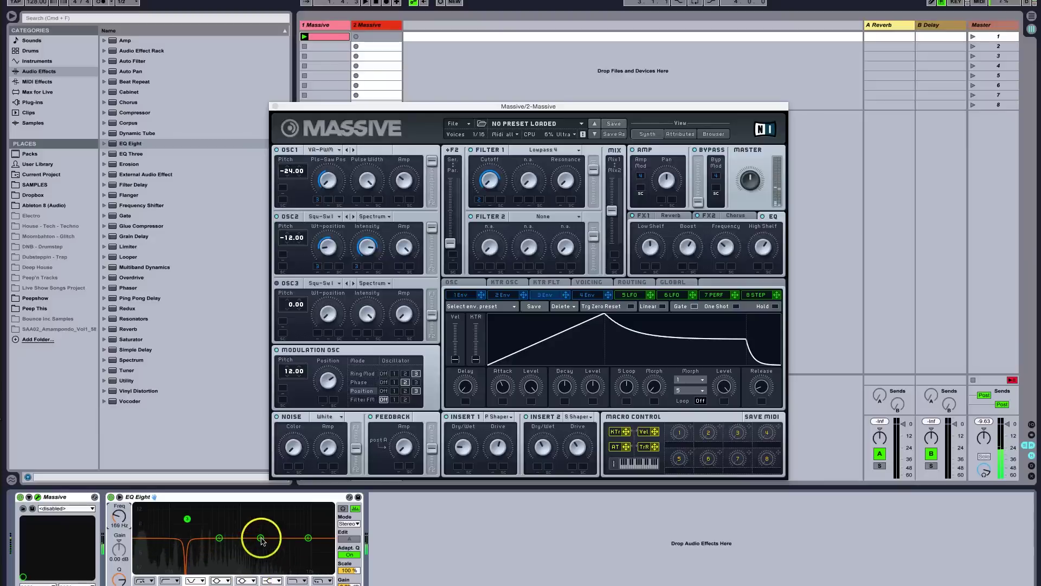
left_click(121, 520)
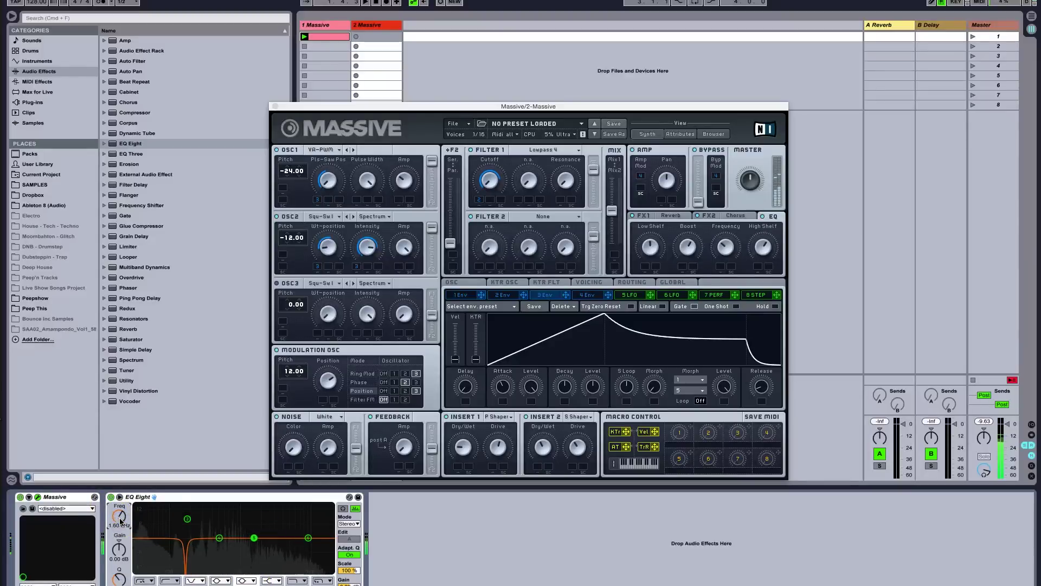
left_click(143, 579)
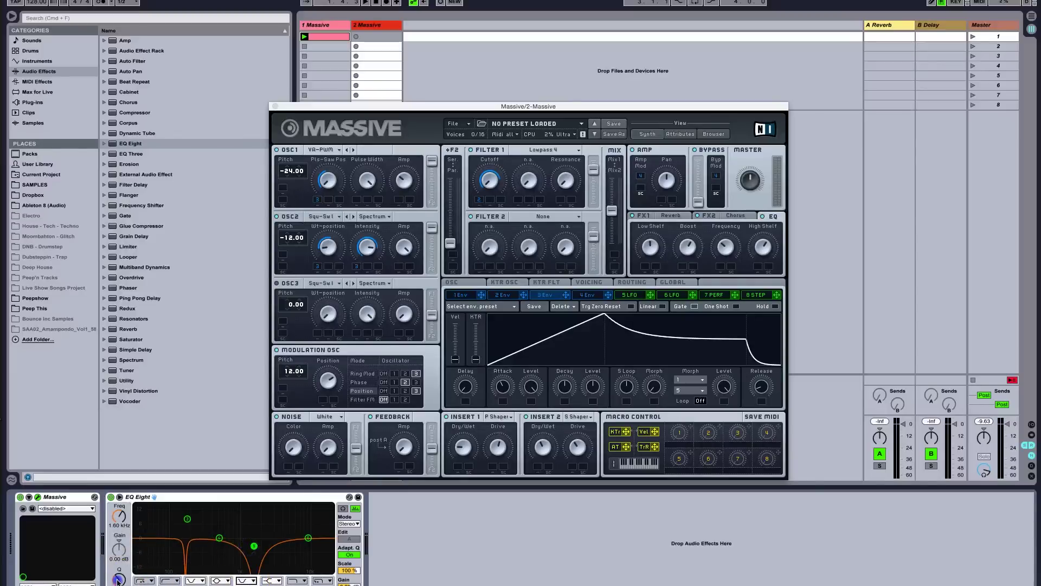
left_click_drag(119, 581, 119, 581)
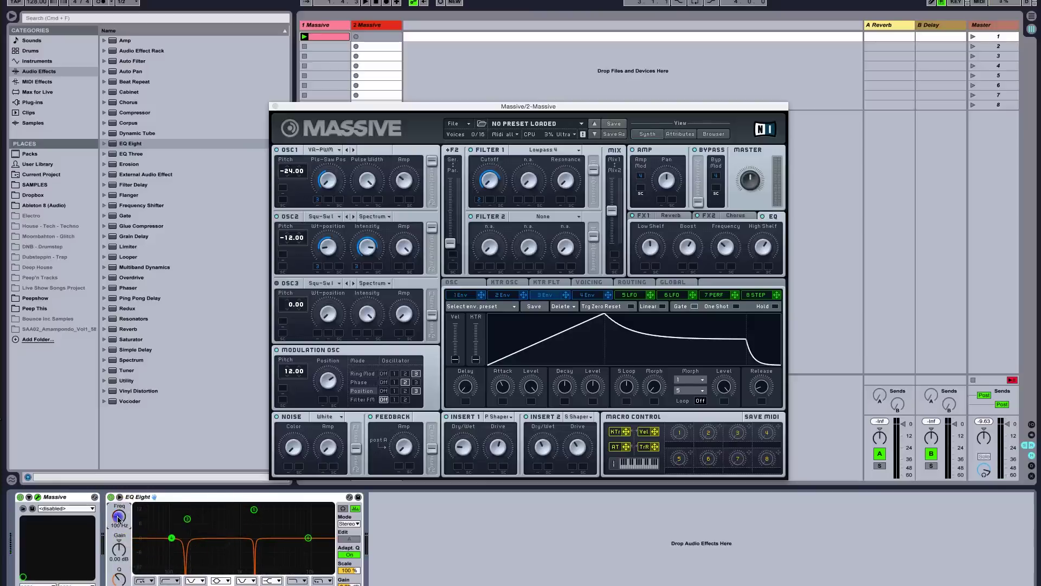
Step: Set the low band to 37 Hz boosted by 4.76 dB, then add Spectrum after EQ Eight
left_click_drag(118, 519, 121, 580)
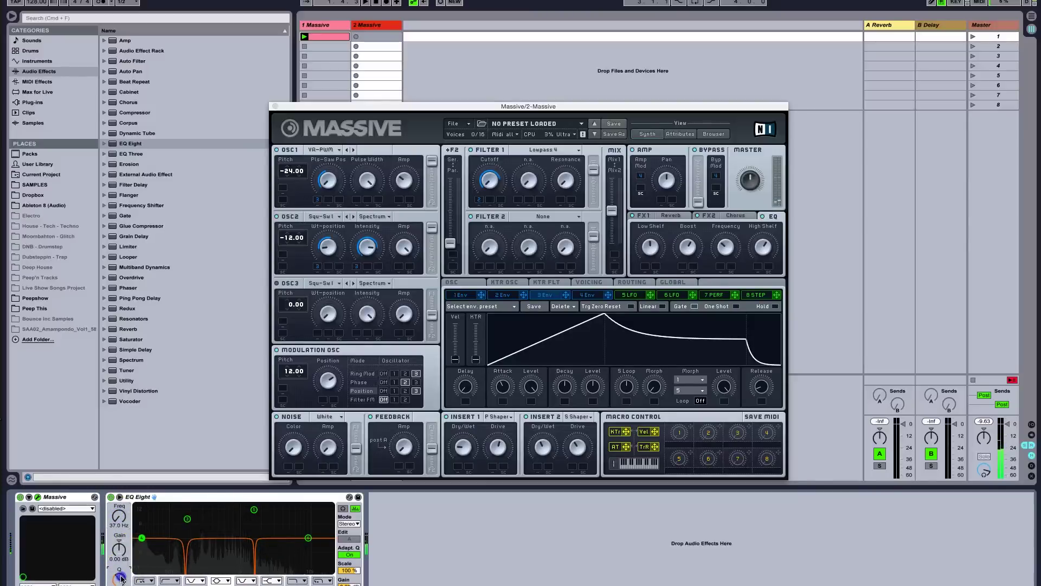
left_click(121, 546)
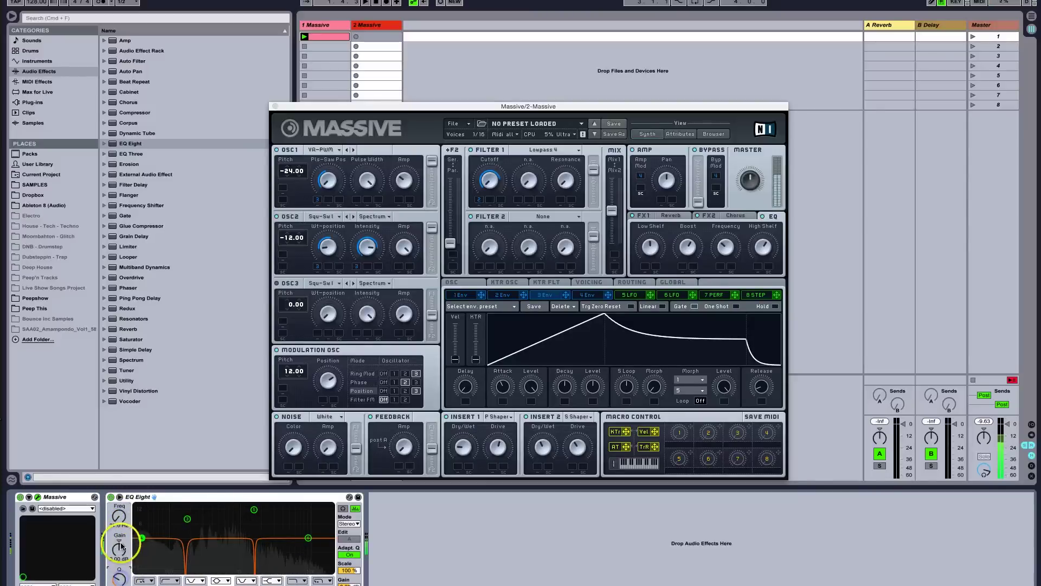
left_click_drag(122, 545, 130, 535)
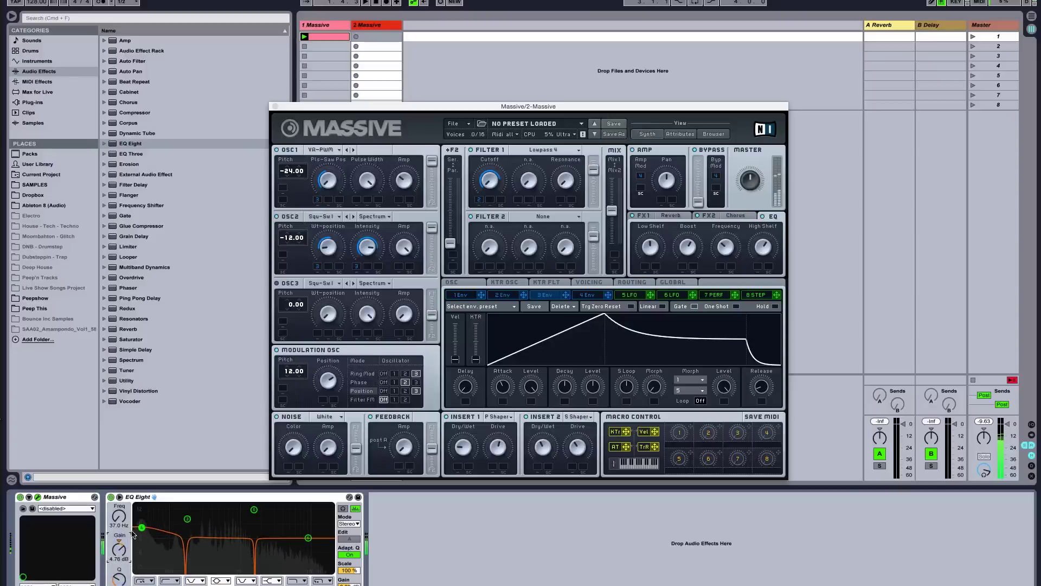
left_click(143, 522)
left_click(200, 526)
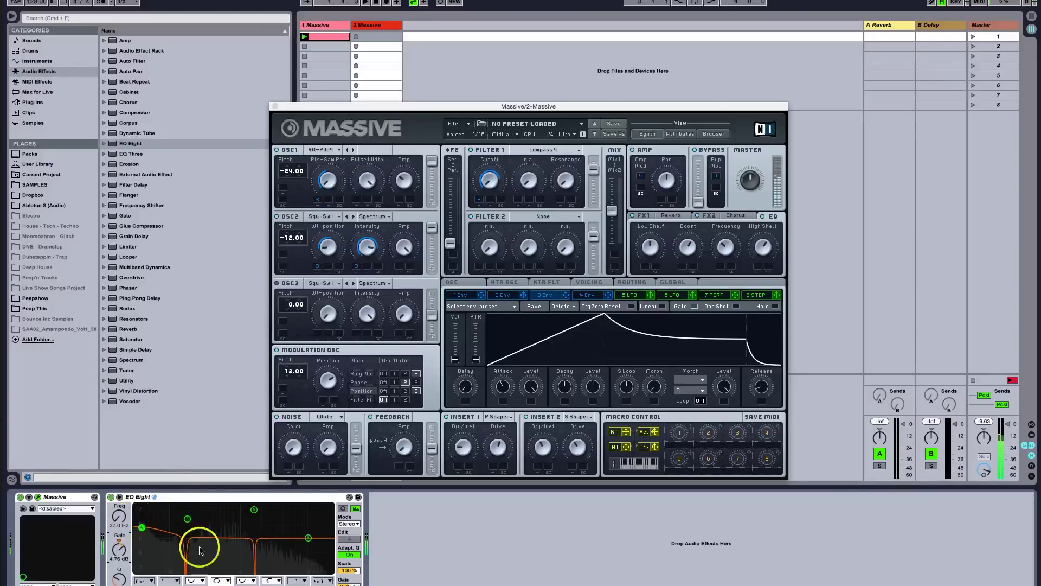
left_click_drag(131, 359, 457, 545)
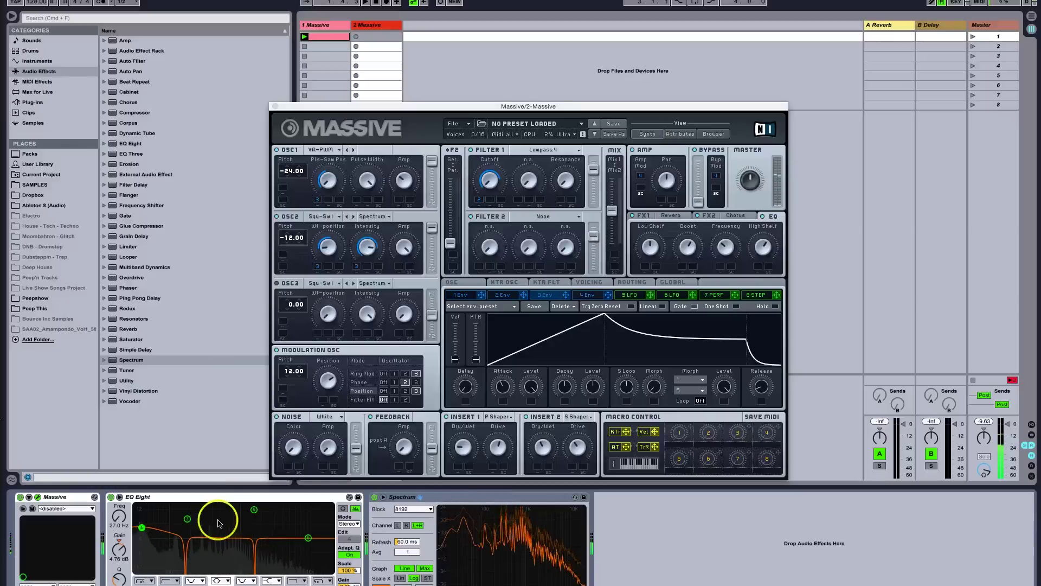
Step: Add an EQ Eight bell band and set it to 3.34 kHz with a 3.81 dB boost
left_click_drag(308, 538, 224, 532)
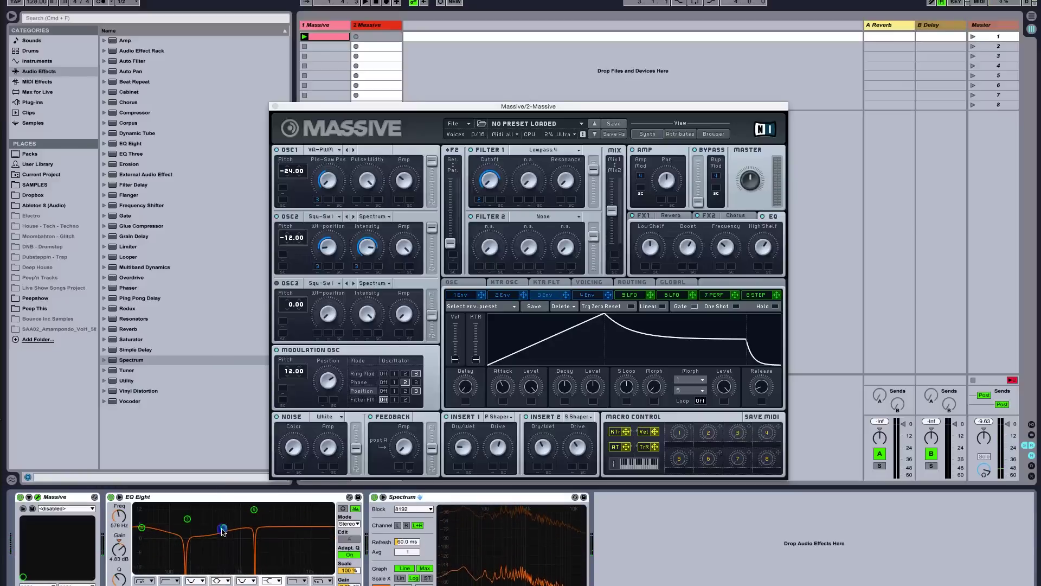
left_click(219, 578)
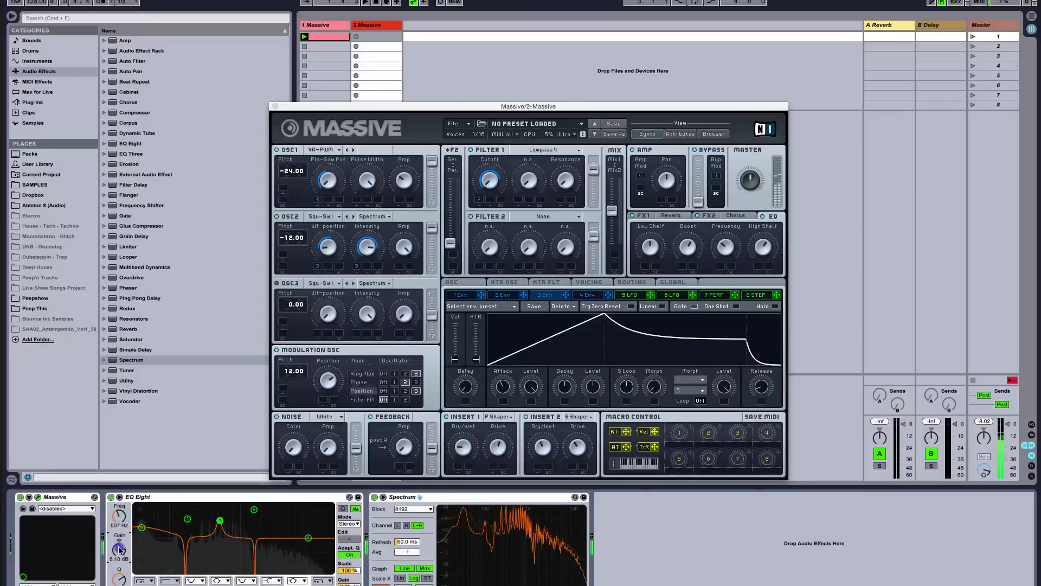
left_click_drag(120, 550, 120, 579)
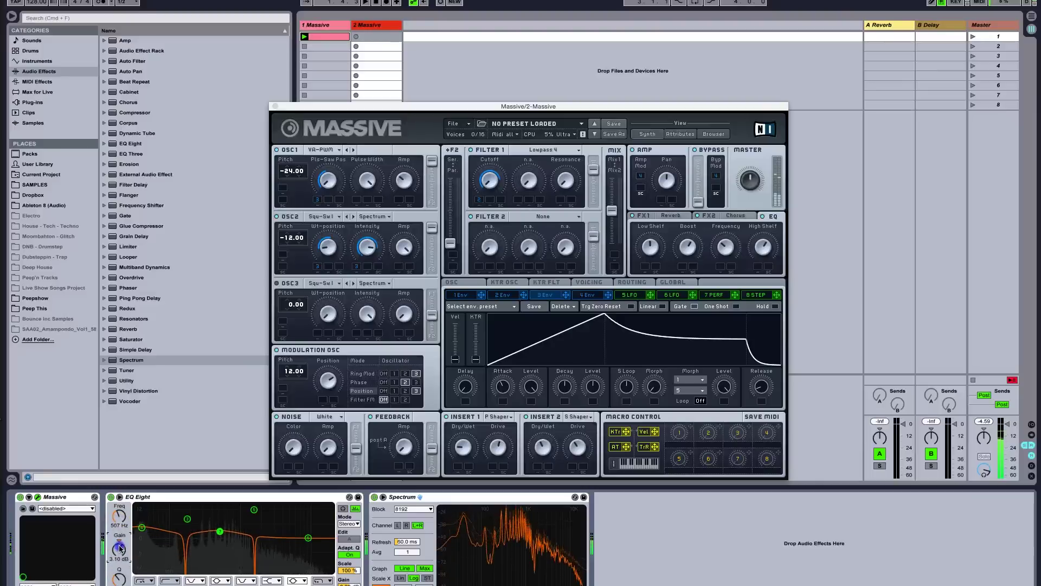
left_click(120, 573)
left_click(117, 517)
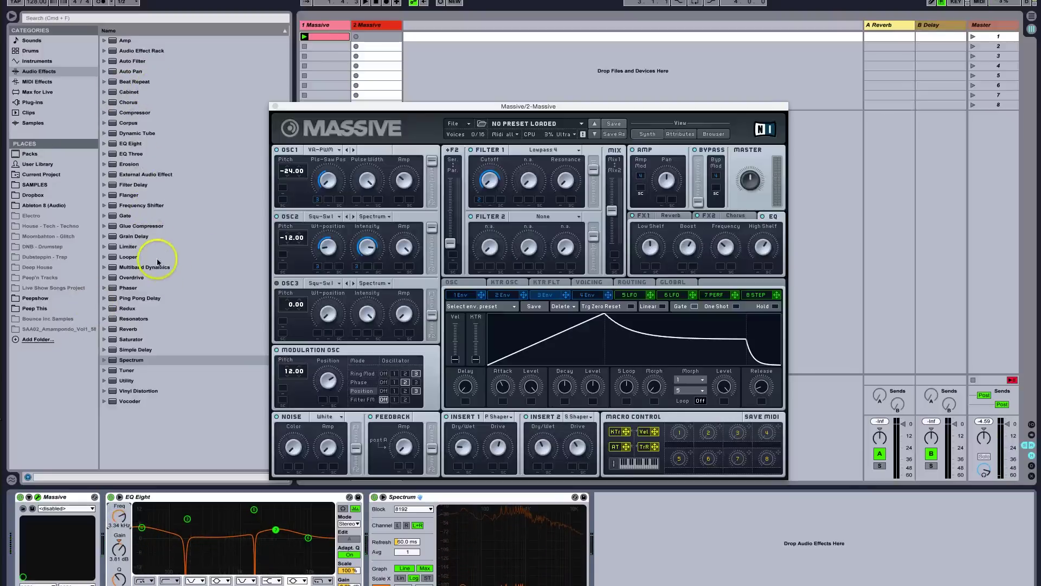
Step: Insert Multiband Dynamics between EQ Eight and Spectrum, and create a clip in 2 Massive's first slot
mouse_move(147, 267)
left_mouse_down()
mouse_move(260, 421)
mouse_move(371, 530)
mouse_move(425, 546)
mouse_move(421, 523)
left_mouse_up()
left_click(425, 544)
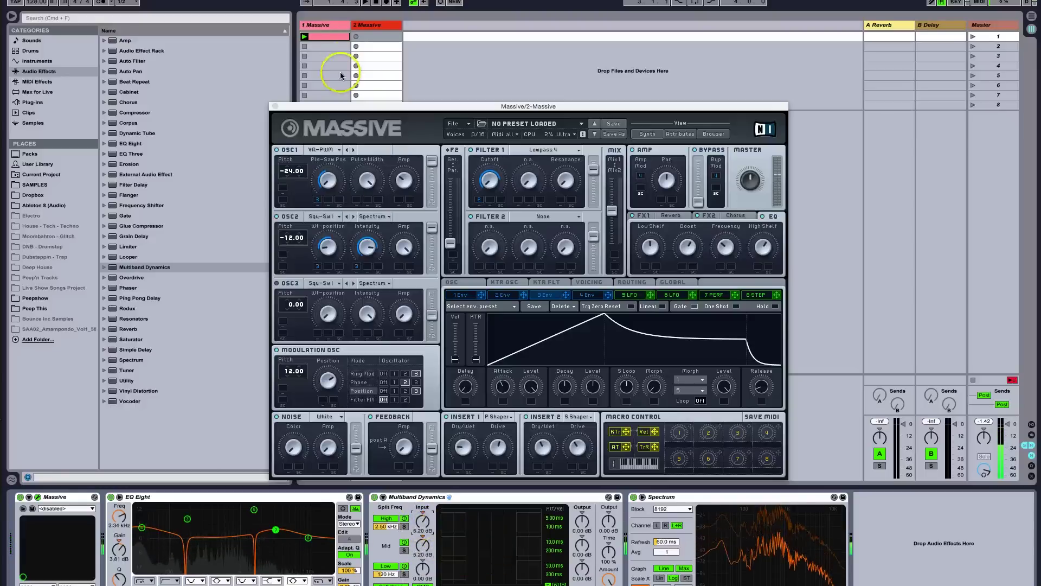
double_click(392, 36)
Step: Launch the new clip in the 2 Massive track's first slot
left_click(356, 36)
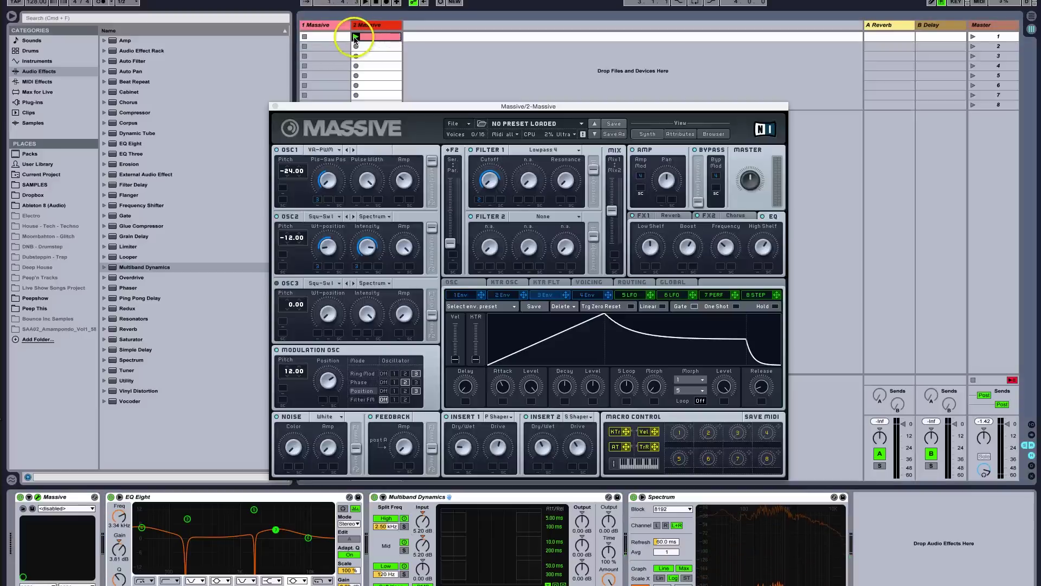